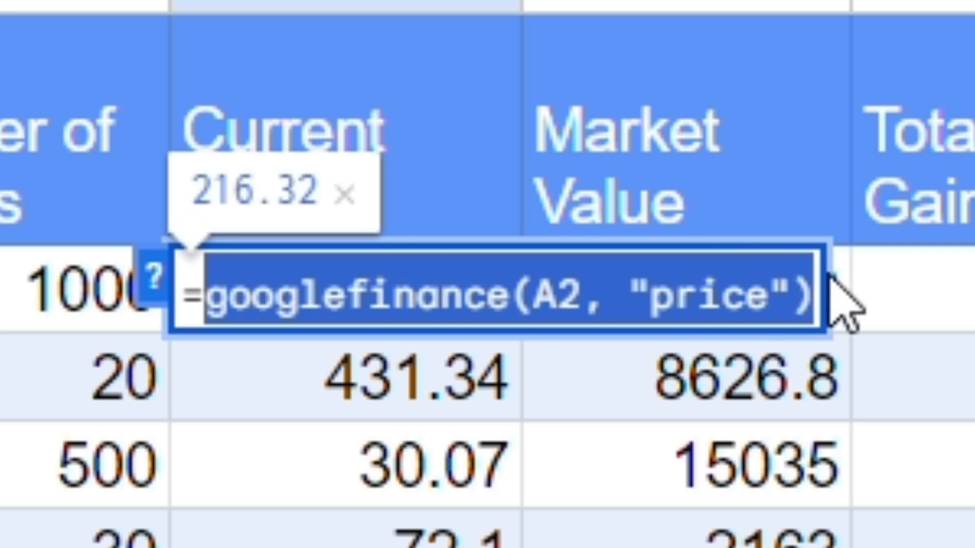
- Review the row 2 formulas behind Current Price, Market Value, Total Gain/Loss and Percent Gain/Loss
key("Tab")
double_click(735, 306)
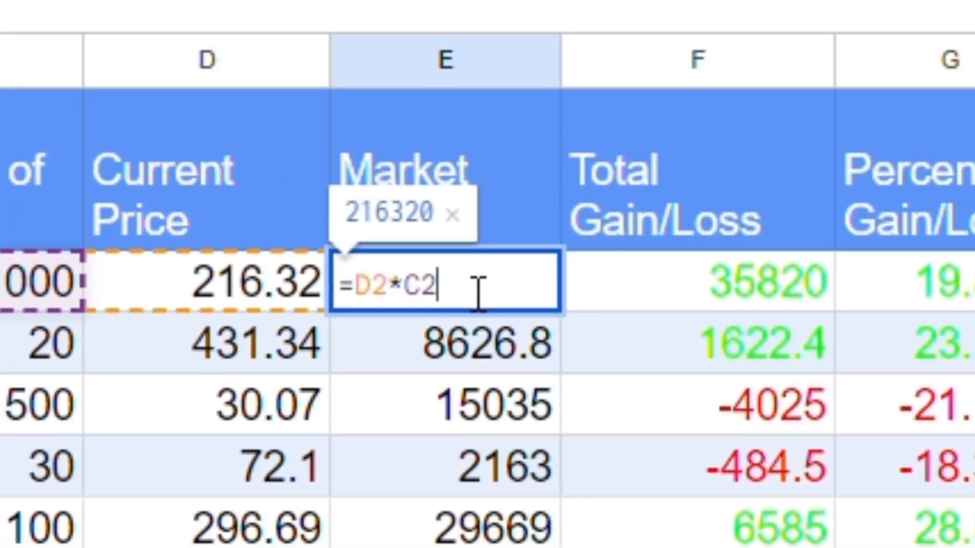
key("Tab")
double_click(774, 289)
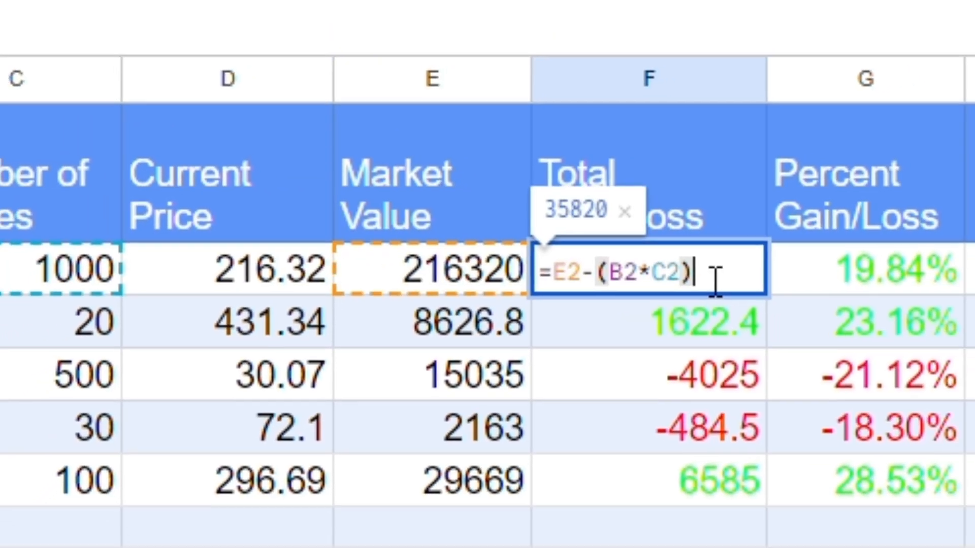
key("Tab")
double_click(886, 284)
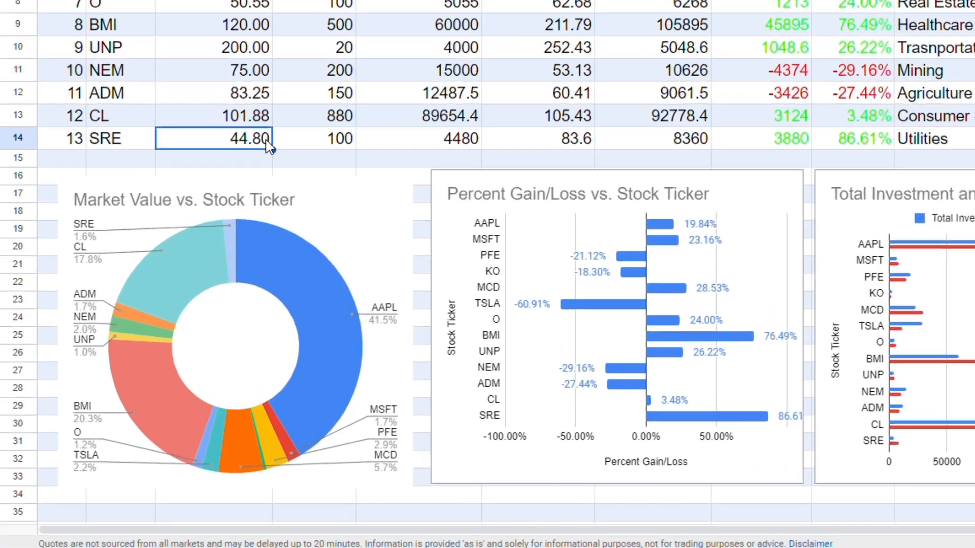
- Look over the Market Value, Percent Gain/Loss, and Total Investment and Market Value charts below the portfolio table
left_click(405, 108)
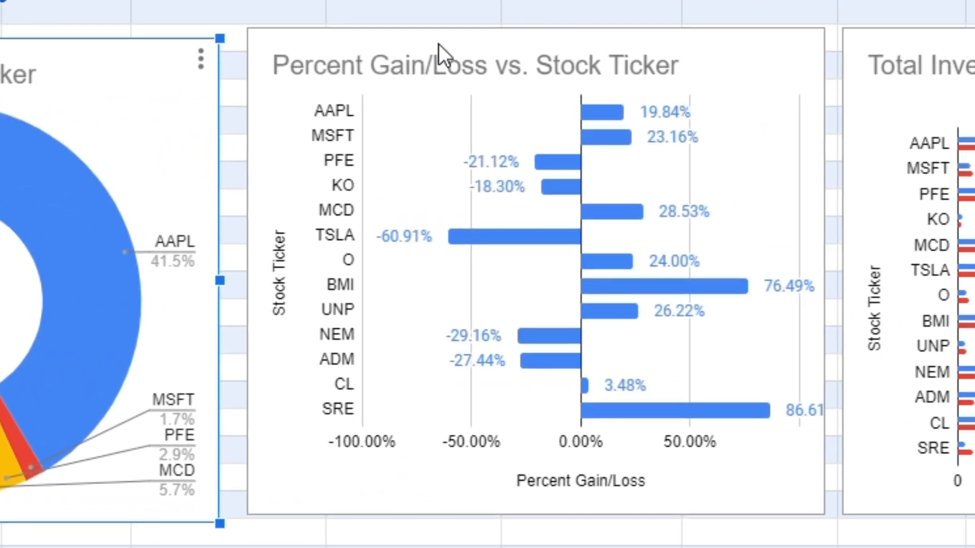
left_click(822, 42)
left_click(858, 48)
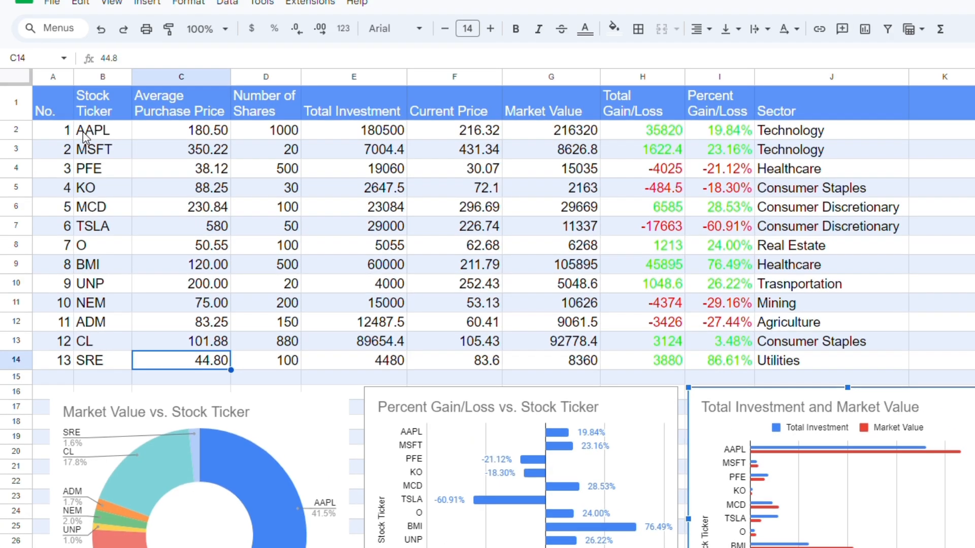
- Examine the Stock Ticker, Sector and Total Investment columns of the finished portfolio table
left_click_drag(84, 133, 102, 214)
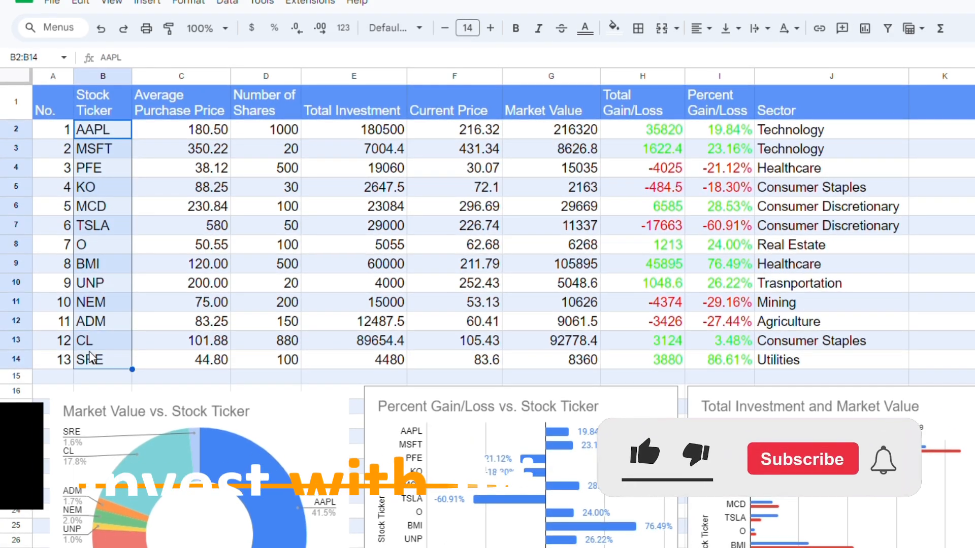
left_click(787, 135)
left_click_drag(787, 135, 799, 359)
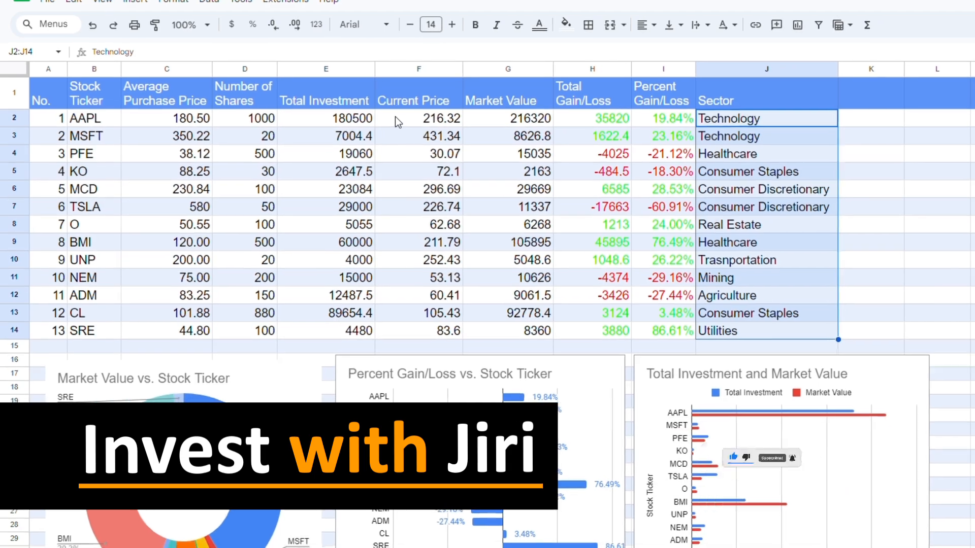
left_click_drag(350, 121, 321, 306)
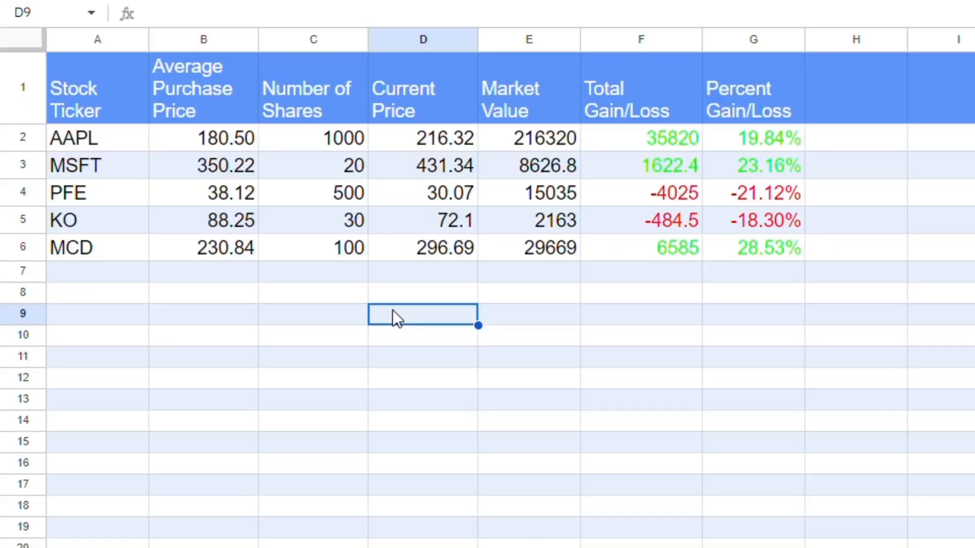
- Add the stock tickers TSLA, O, BMI and UNP in cells A7 to A10 below MCD
left_click(120, 279)
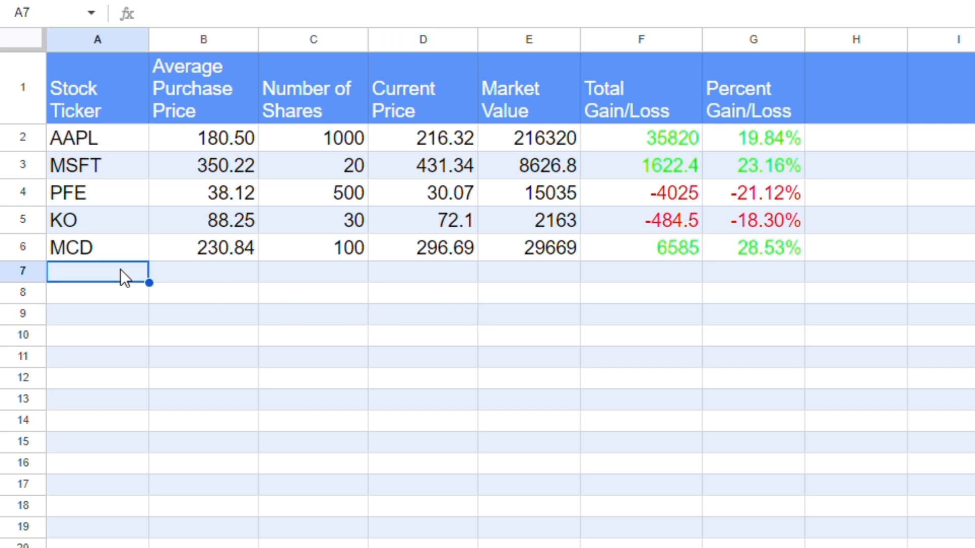
type("TSLA")
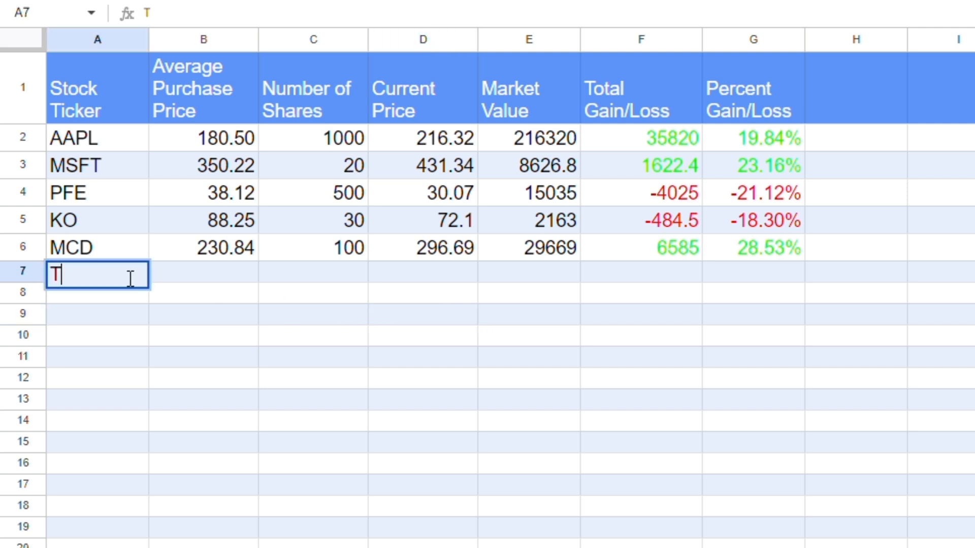
key("Return")
type("O")
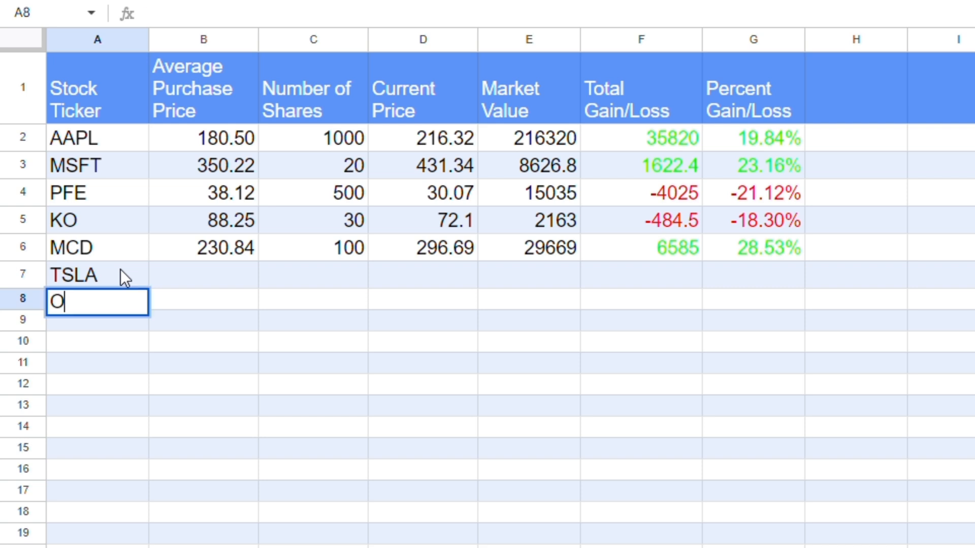
key("Return")
type("BMI")
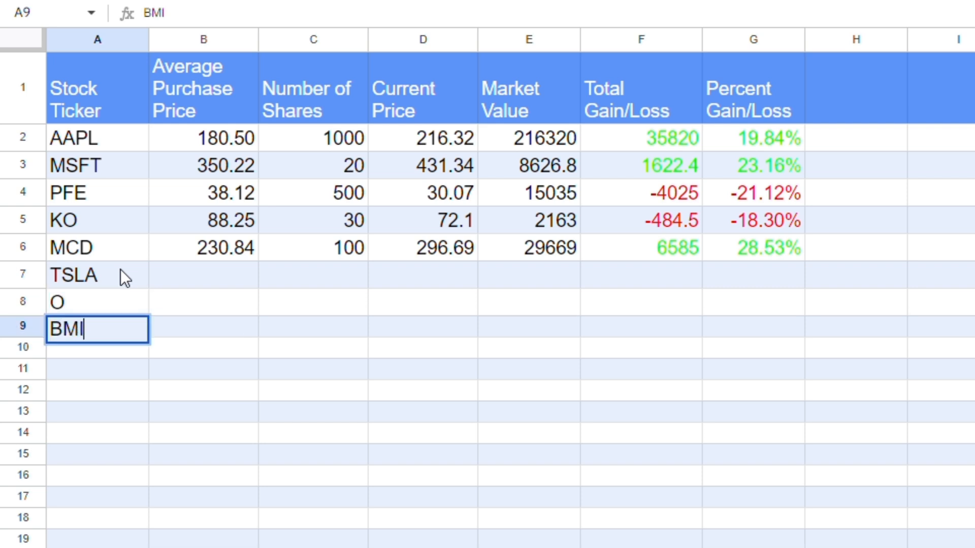
key("Return")
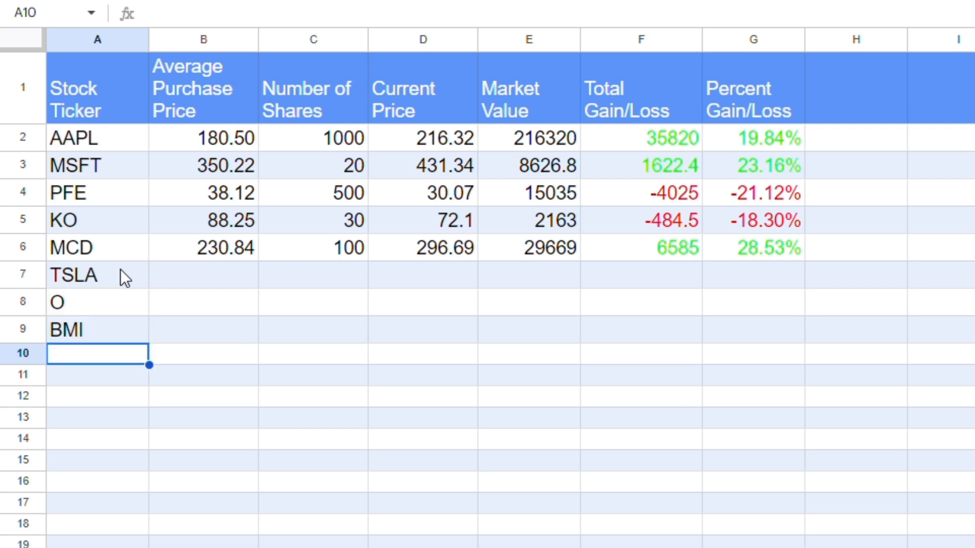
type("UNP")
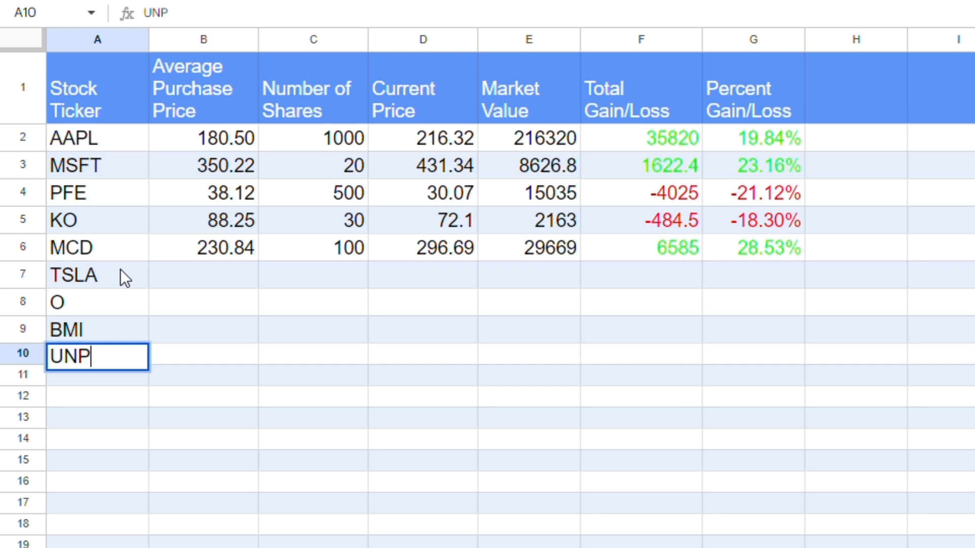
key("Return")
- Add the stock tickers NEM, ADM, CL and SRE in cells A11 to A14
type("NEM")
key("Return")
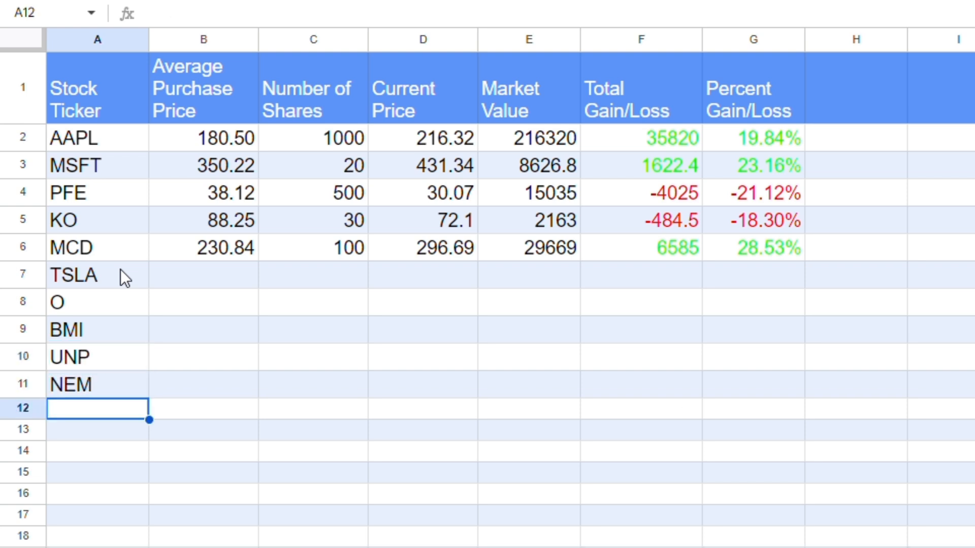
type("ADM")
key("Return")
type("CL")
key("Return")
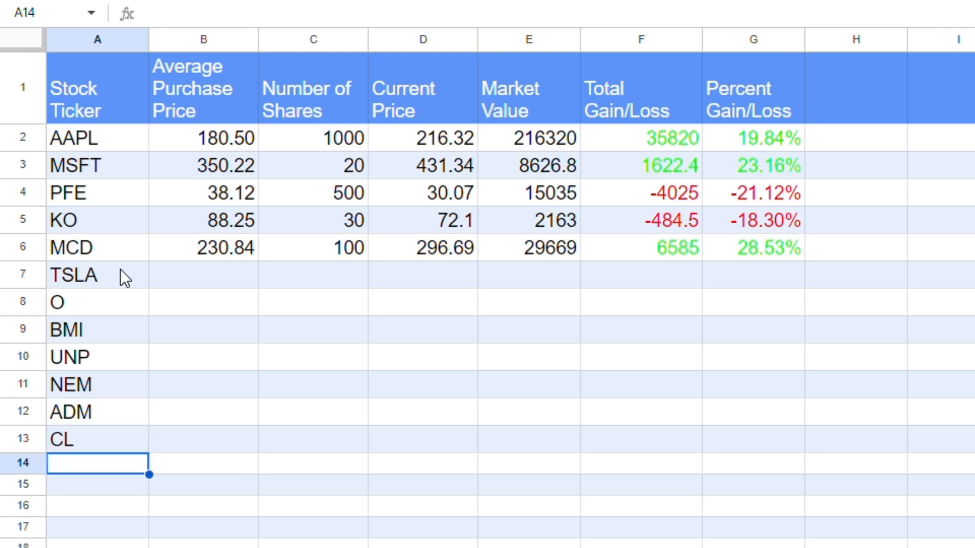
type("SRE")
key("Return")
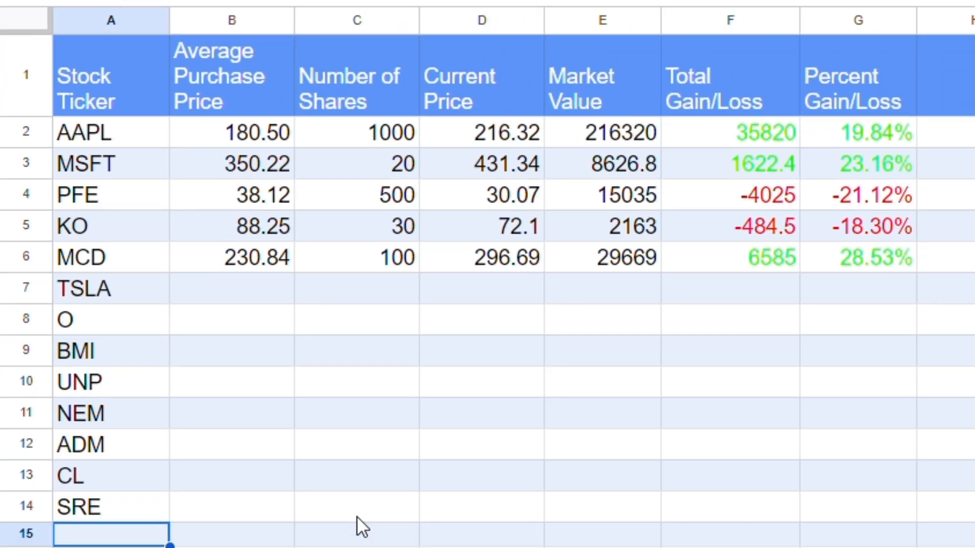
- Enter the average purchase prices 580 for TSLA, 50.55 for O, 120.00 for BMI and 200.00 for UNP
left_click(231, 290)
type("580")
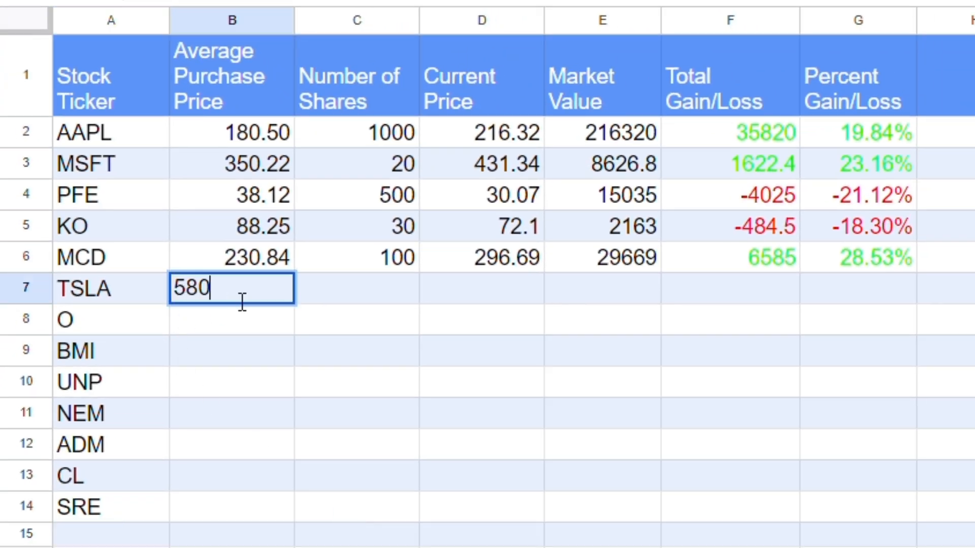
key("Return")
type("50.55")
key("Return")
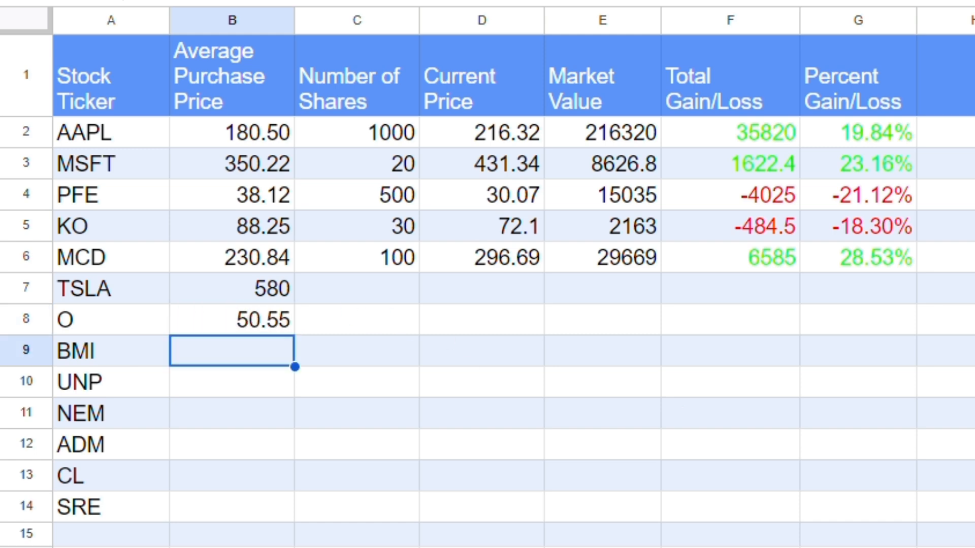
type("120.00")
key("Return")
type("200.00")
key("Return")
- Enter the average purchase prices 75.00 for NEM, 83.25 for ADM, 101.88 for CL and 44.80 for SRE
type("75.00")
key("Return")
type("83.25")
key("Return")
type("101.88")
key("Return")
type("44.80")
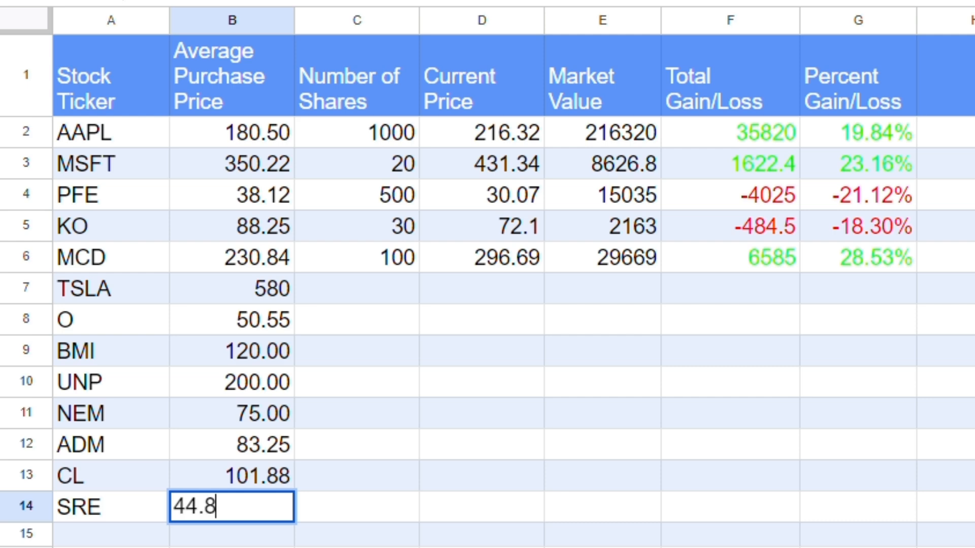
key("Return")
- Enter the share counts 50, 100, 500, 20, 200, 150, 880 and 100 in C7 to C14, from TSLA to SRE
left_click(408, 294)
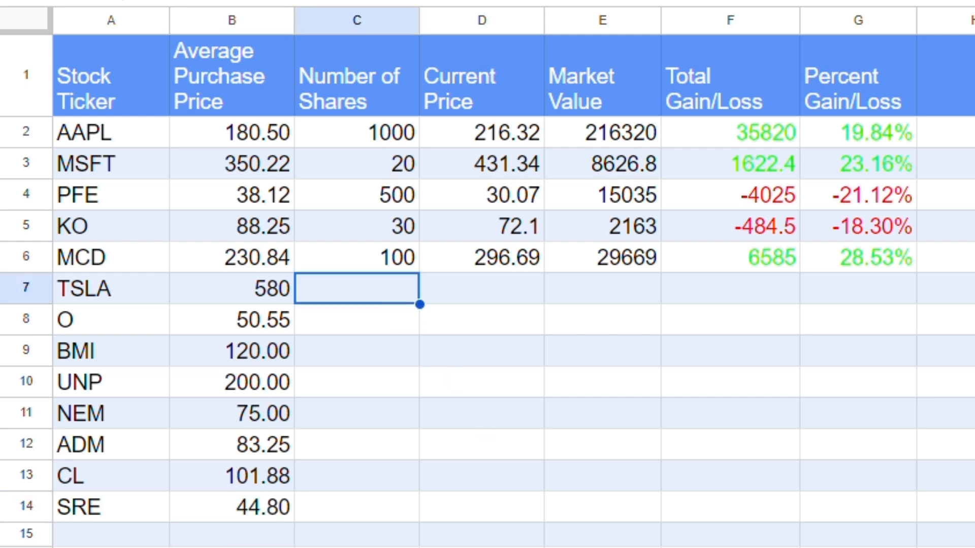
type("50 100")
key("Return")
type("500")
key("Return")
type("20 200")
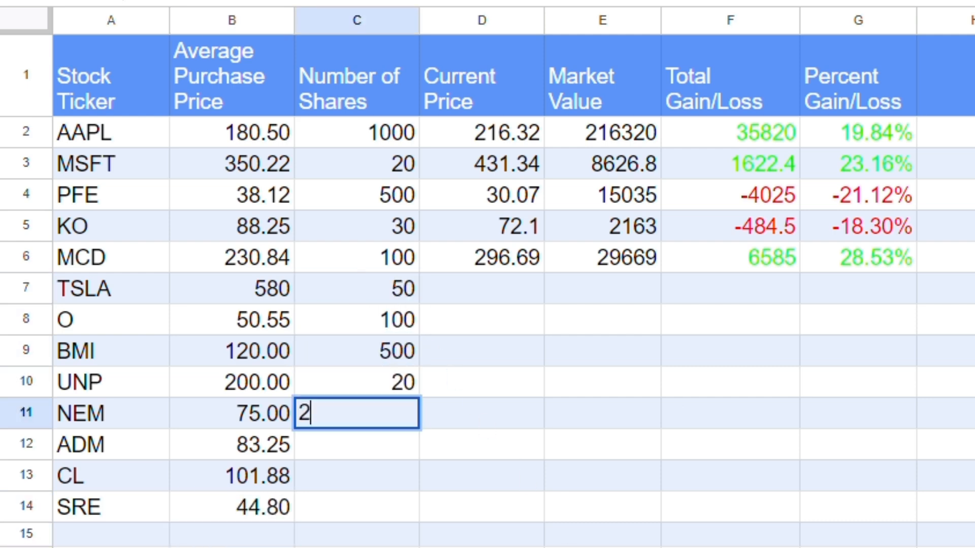
key("Return")
type("150")
key("Return")
type("880")
key("Return")
type("100")
key("Return")
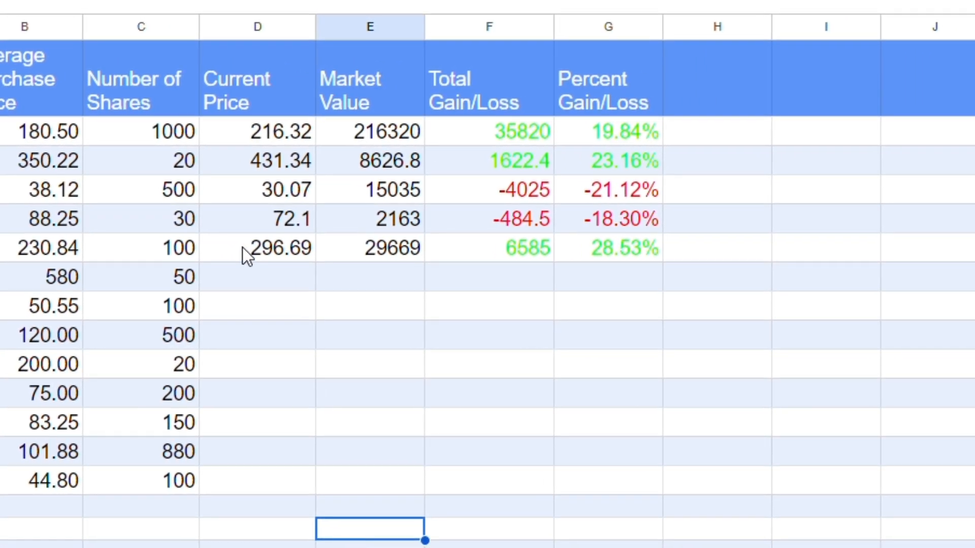
- Fill the MCD row's formulas from Current Price through Percent Gain/Loss (D6:G6) down to row 14
left_click_drag(467, 260, 778, 257)
left_click_drag(532, 246, 673, 488)
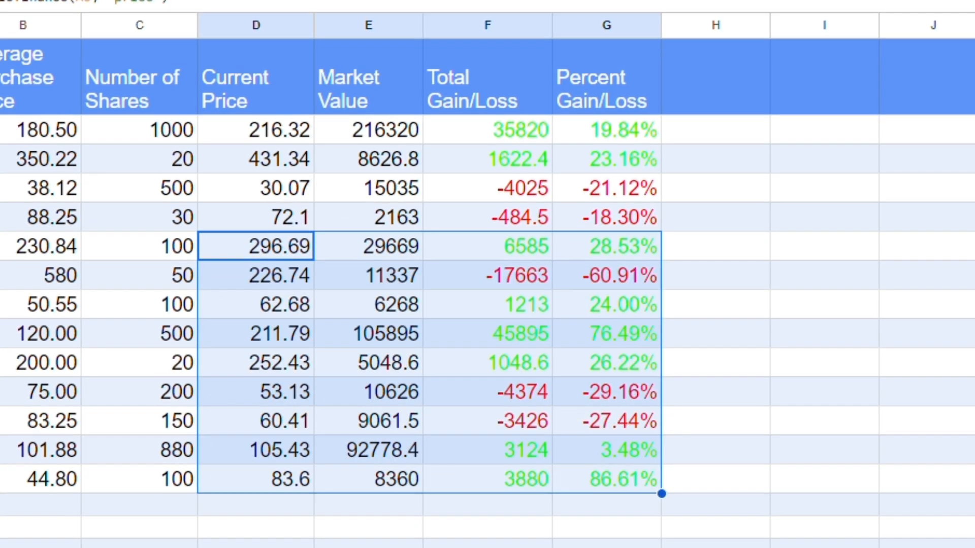
left_click(606, 547)
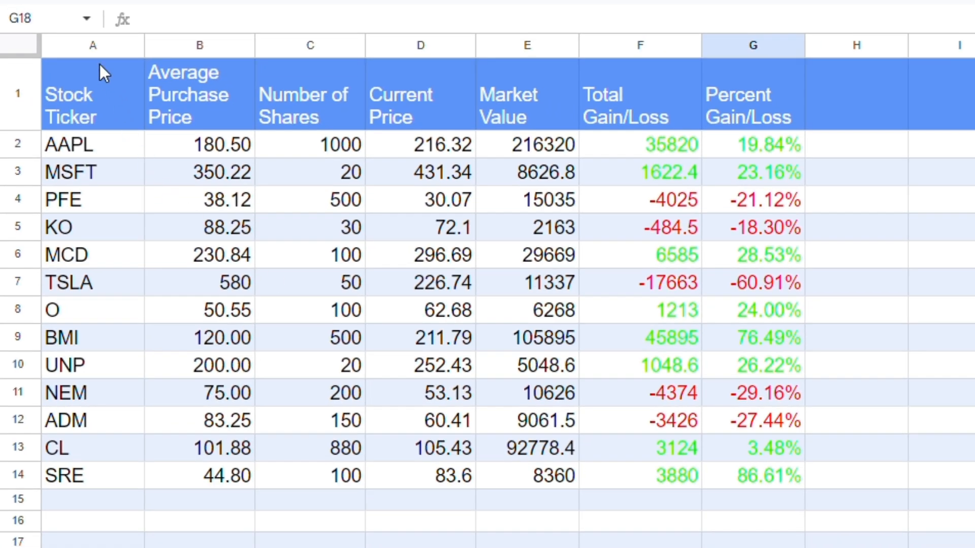
- Insert a new column before Stock Ticker and give it the header "No."
left_click(96, 49)
right_click(96, 50)
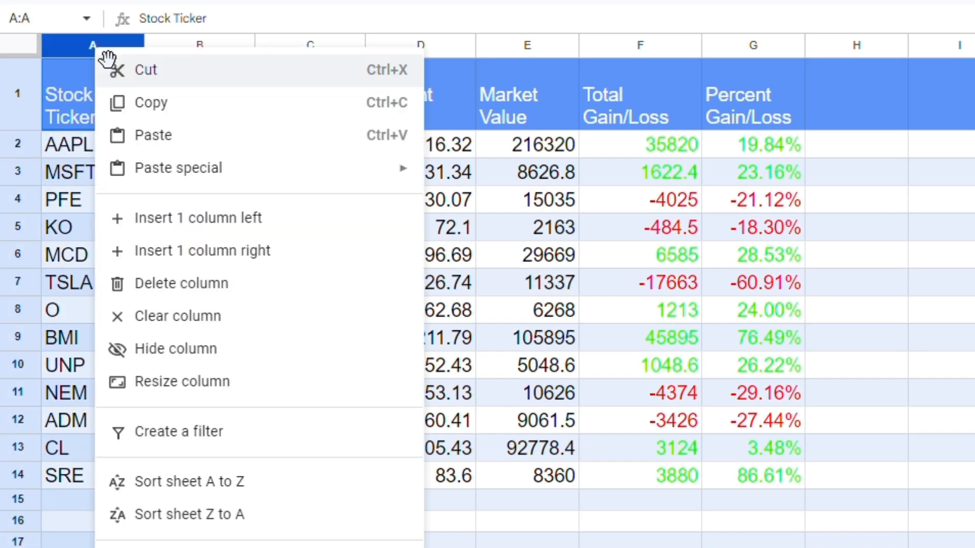
left_click(205, 232)
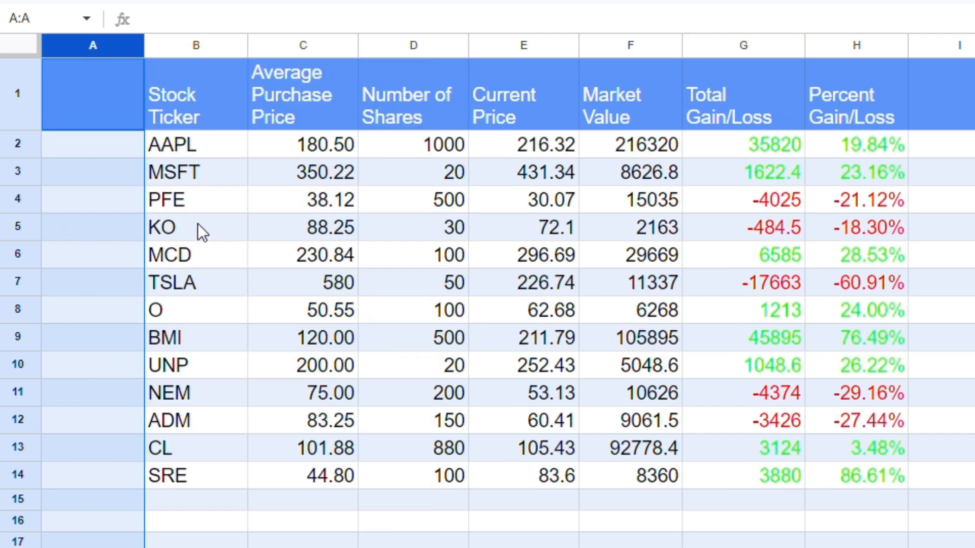
left_click(85, 103)
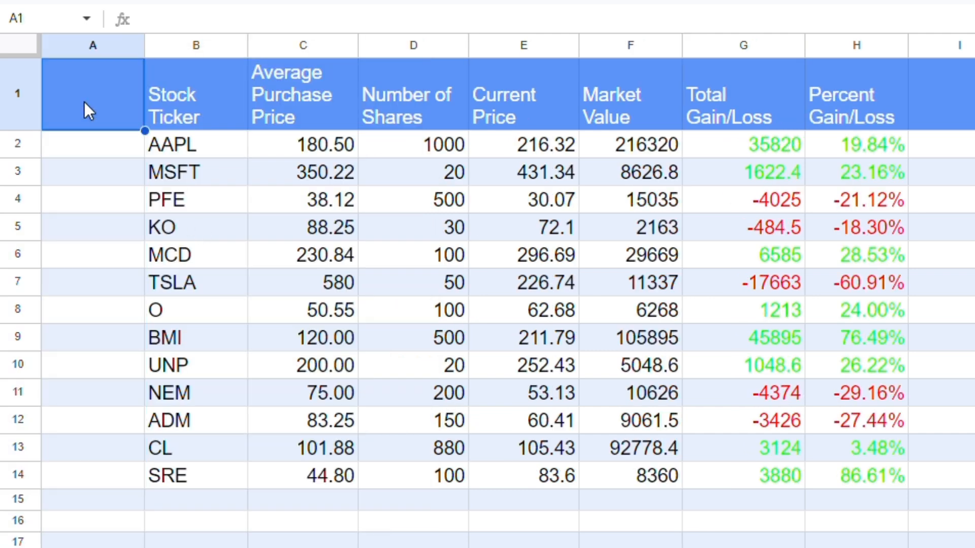
type("N")
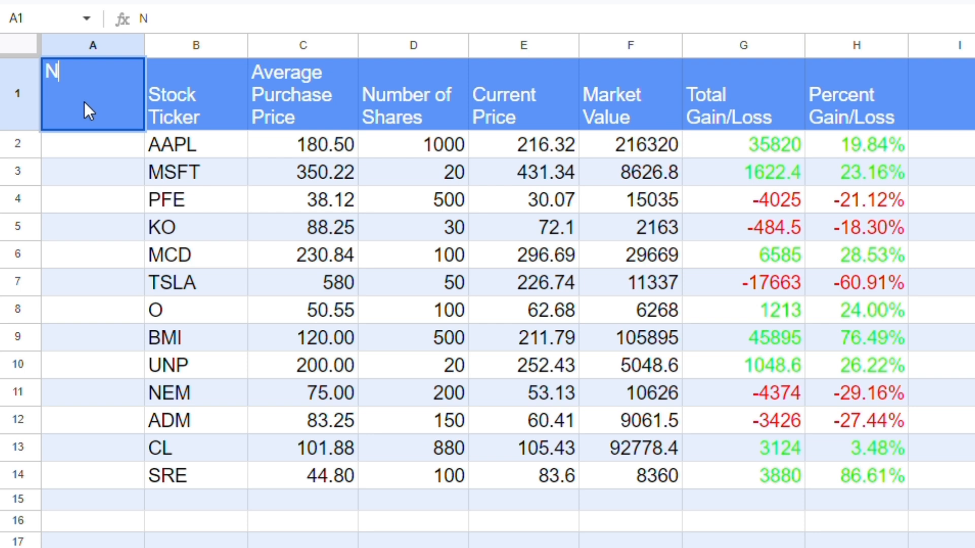
type("o.")
key("Return")
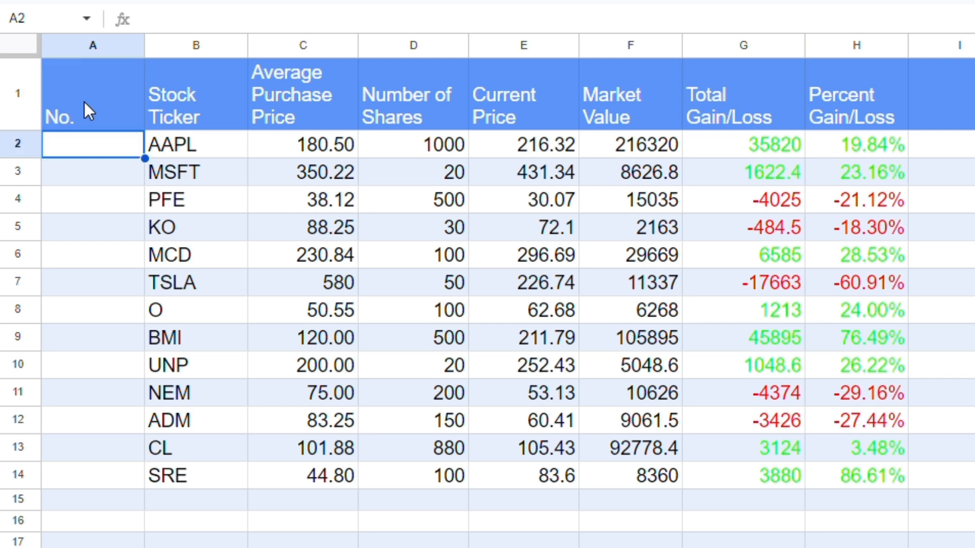
- Number the stocks in the No. column by entering 1 and 2 and filling the series down to A14
type("1")
key("Return")
type("2")
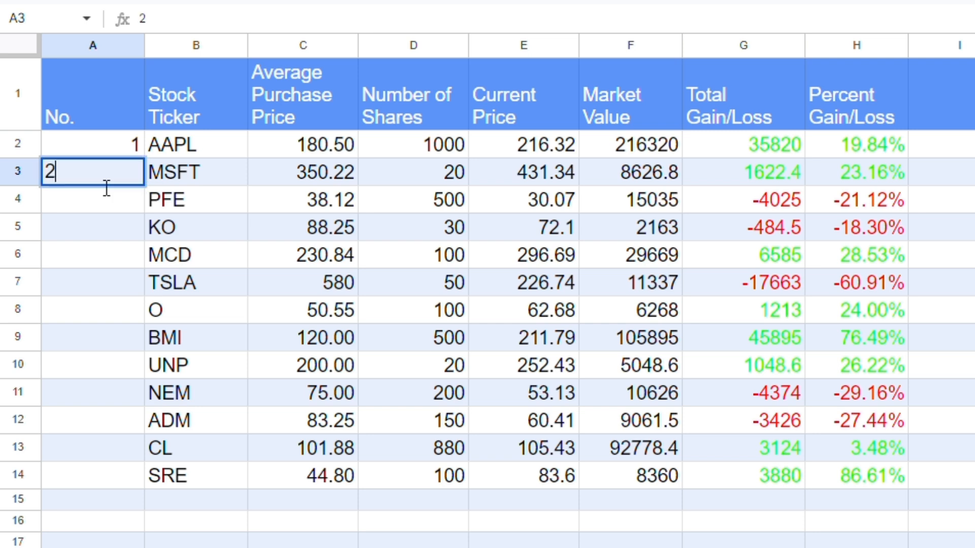
key("Return")
left_click_drag(103, 144, 105, 164)
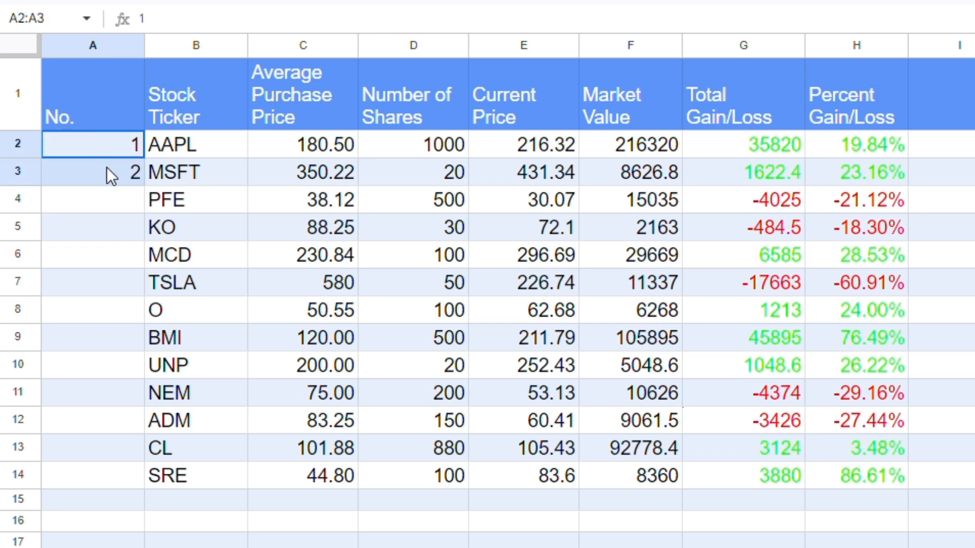
left_click_drag(159, 203, 141, 477)
left_click(303, 547)
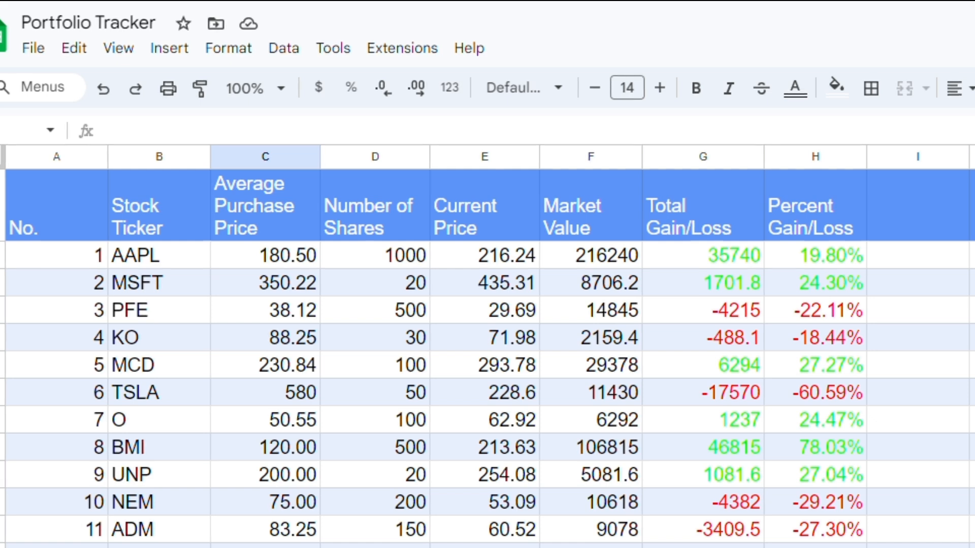
- Insert an empty column between Number of Shares and Current Price
left_click(456, 211)
right_click(456, 211)
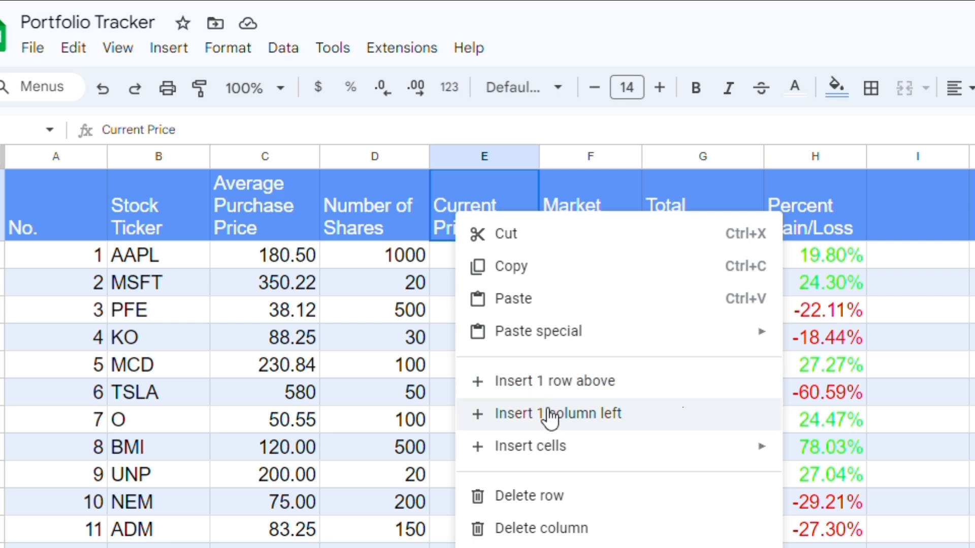
left_click(542, 411)
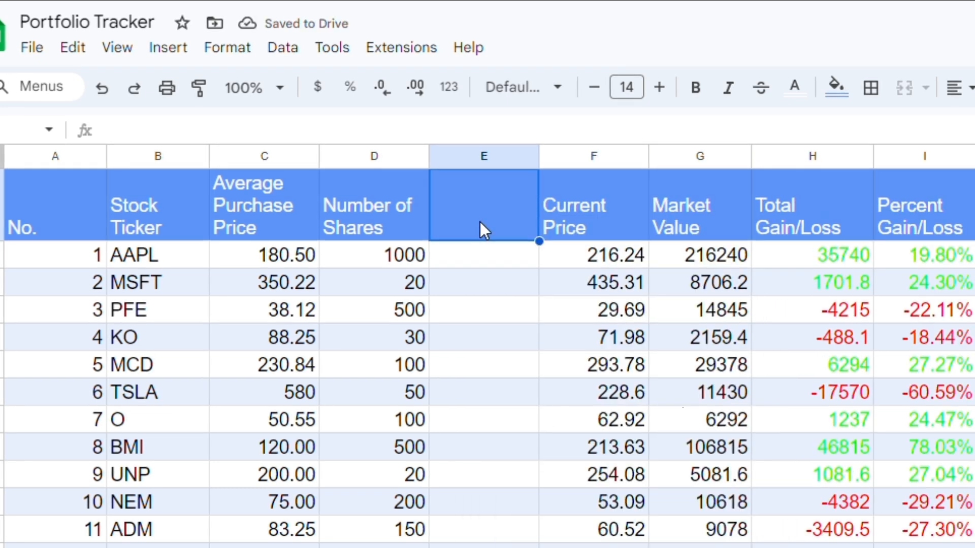
- Give the empty column between Number of Shares and Current Price the header "Total Investment"
type("Total In")
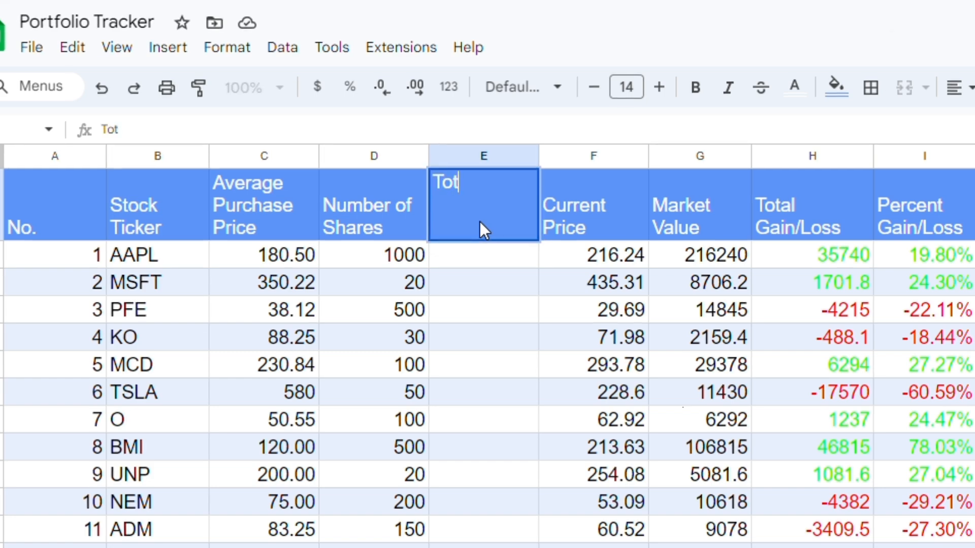
type("vestment")
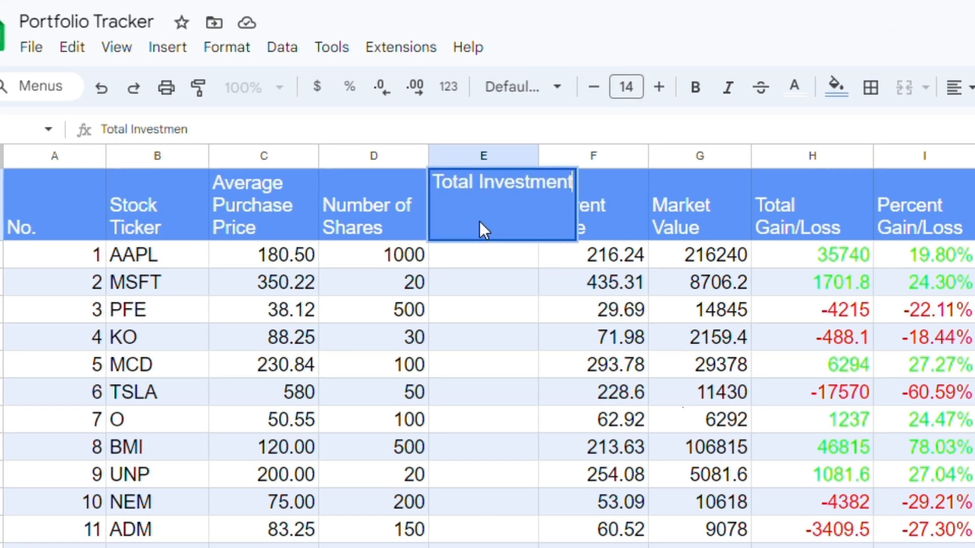
key("Return")
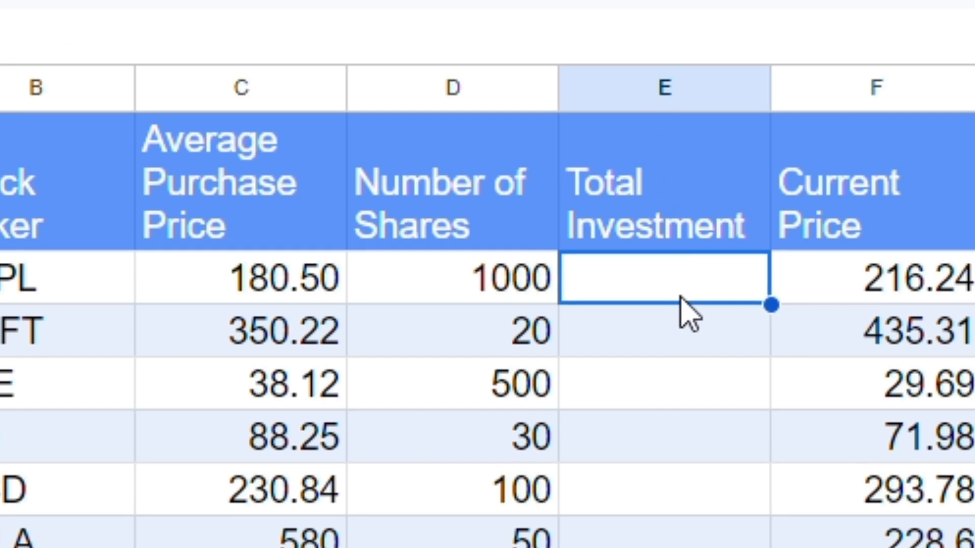
- Calculate AAPL's total investment in E2 with =C2*D2 and fill the formula down to E14
type("=")
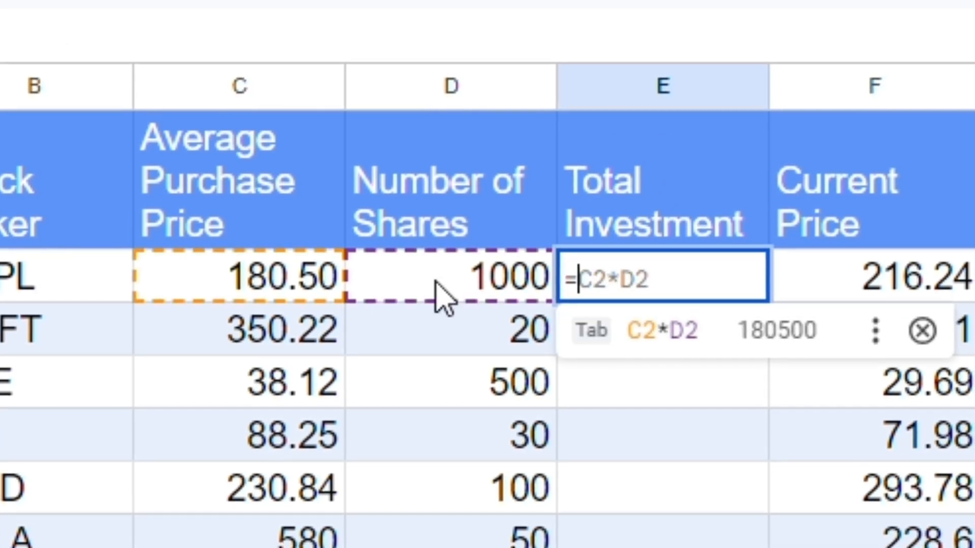
left_click(293, 280)
type("*")
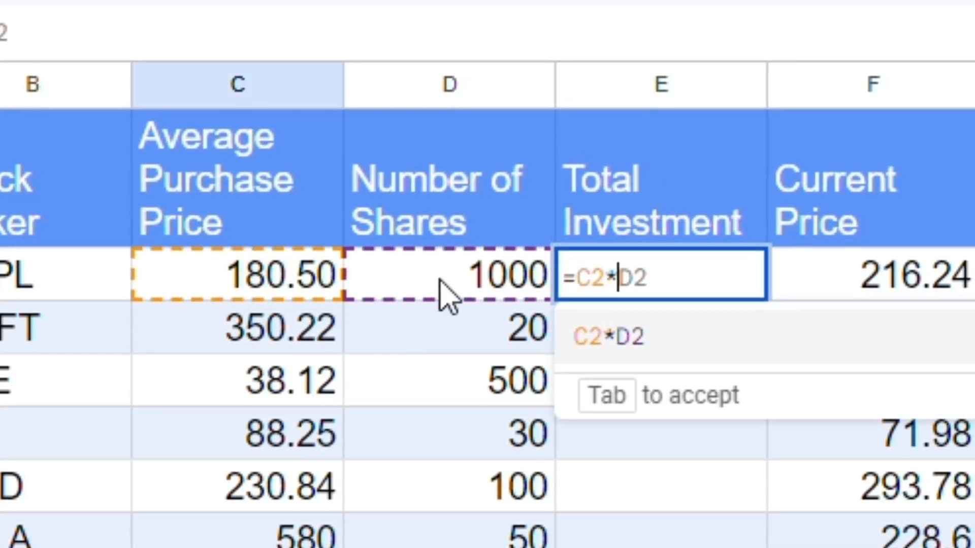
left_click(440, 284)
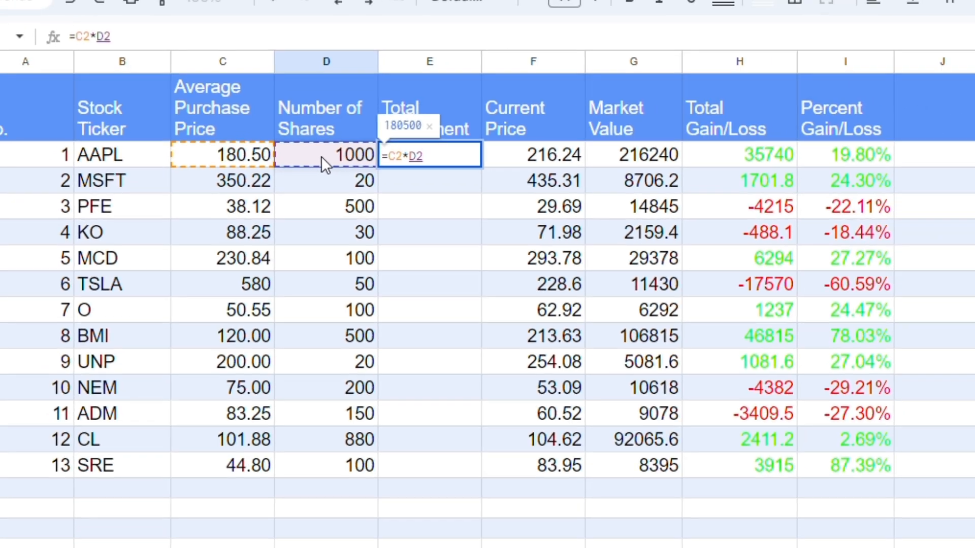
key("Return")
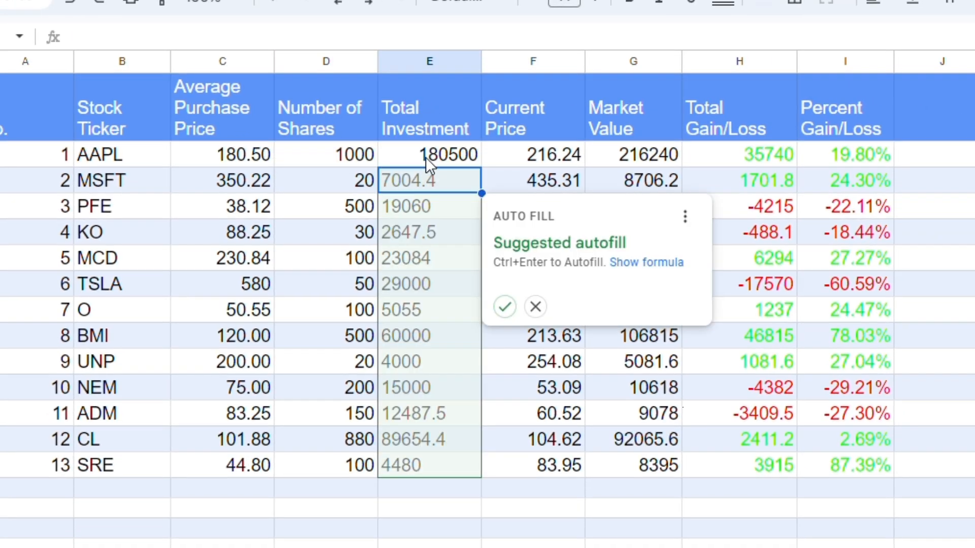
left_click(460, 154)
left_click_drag(495, 181, 463, 470)
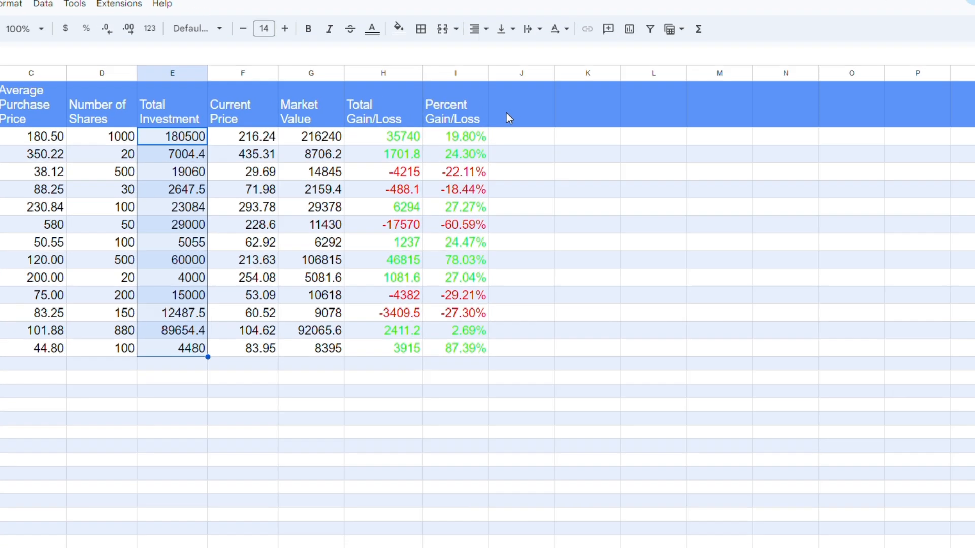
- Add the header "Sector" in J1, directly after Percent Gain/Loss
left_click(522, 113)
type("Sector")
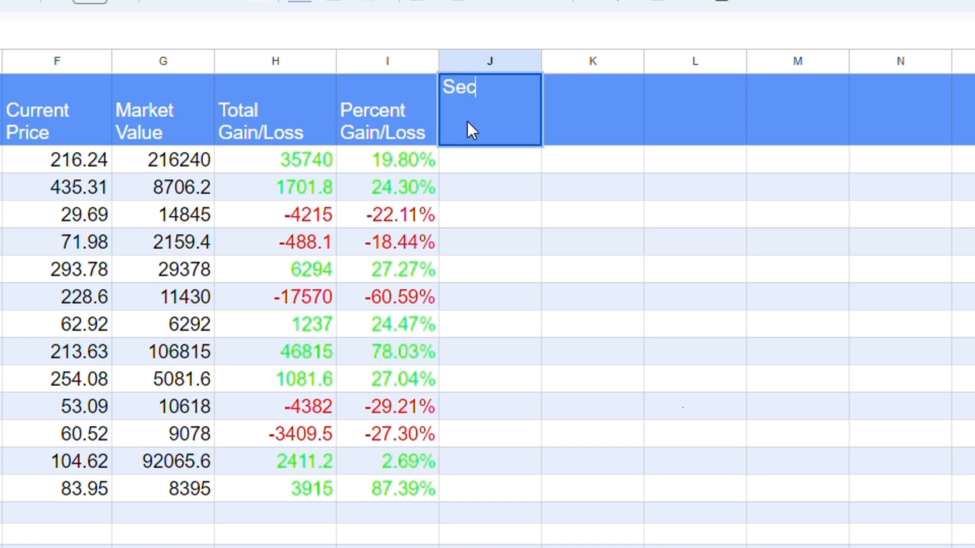
key("Return")
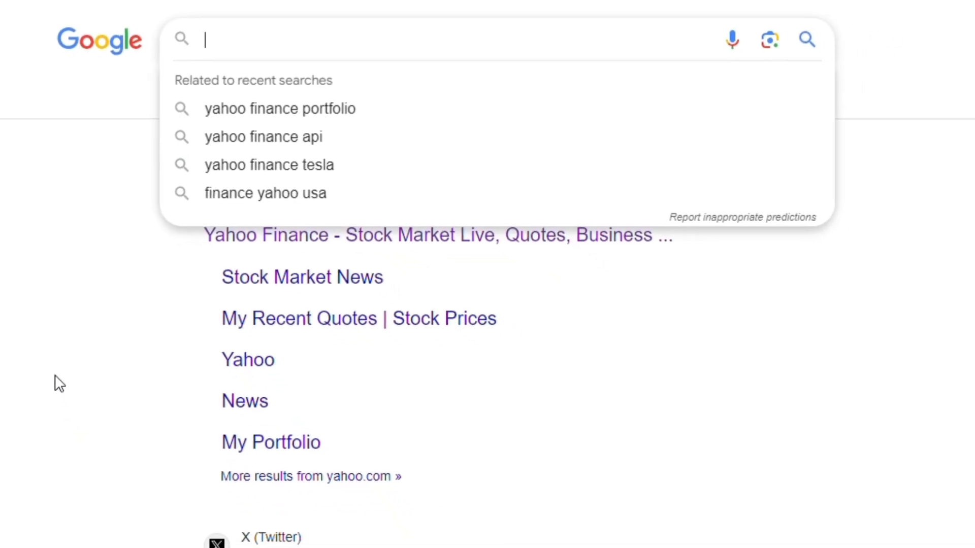
- Switch to Google, search for "finance.yahoo.com AAPL" and look up Apple's sector in its Yahoo Finance company profile
type("finance.yahoo.com AAPL")
key("Return")
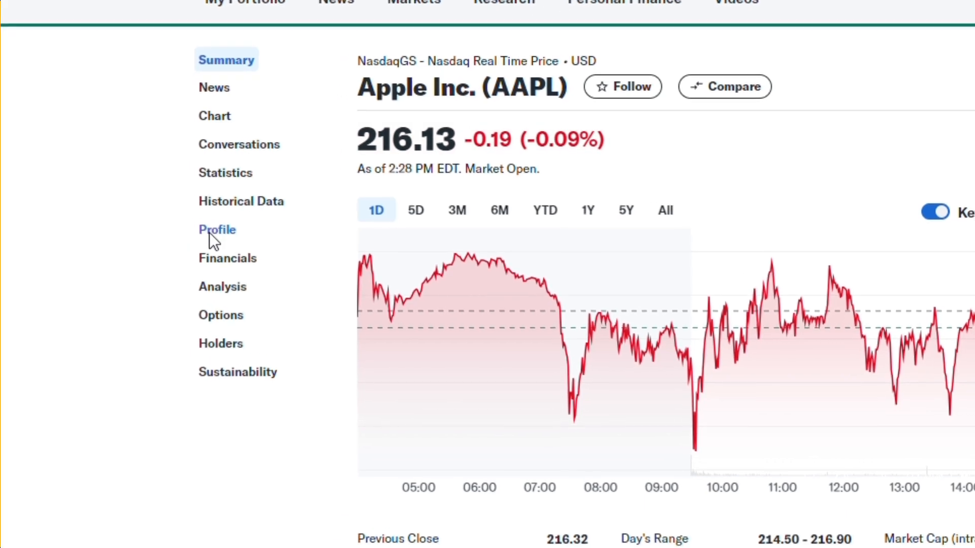
left_click(209, 232)
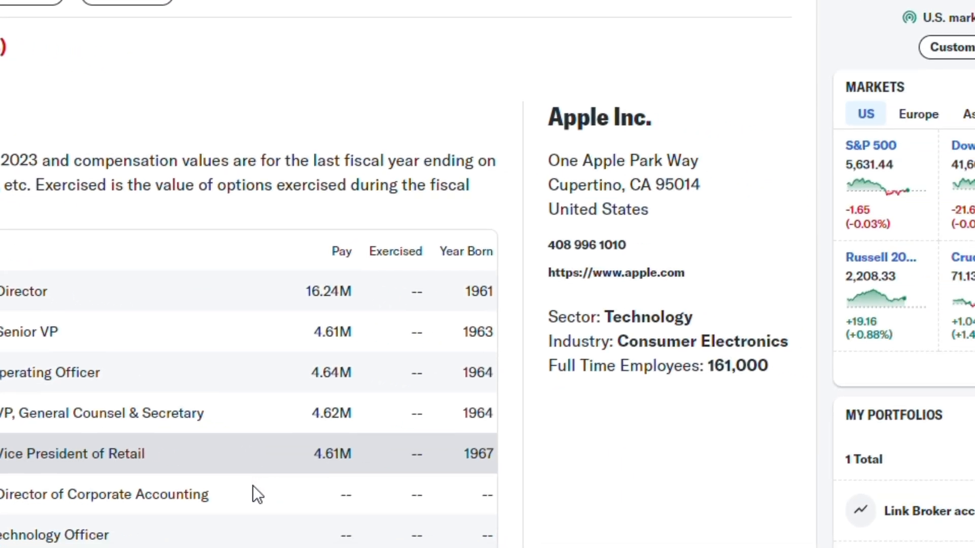
left_click_drag(358, 286, 512, 295)
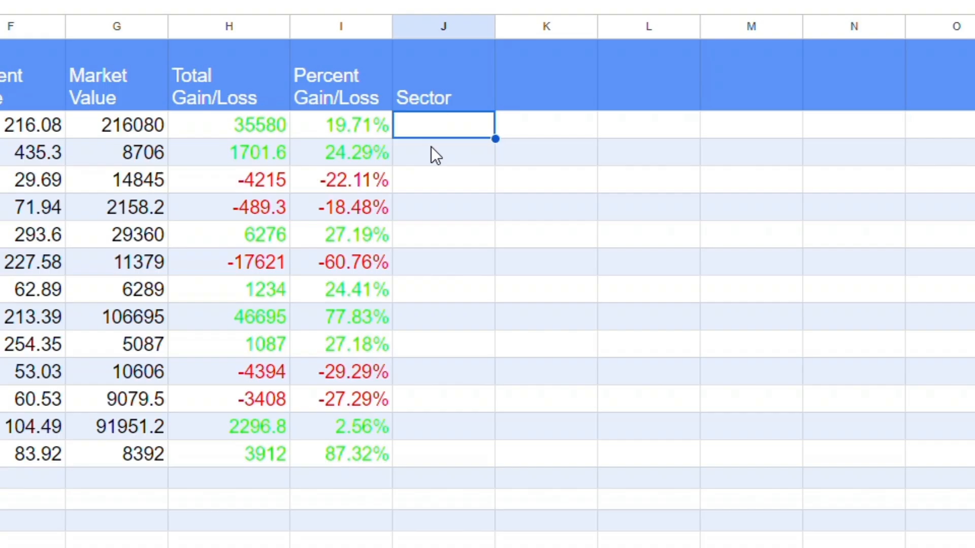
- Back in the portfolio sheet, enter the sectors Technology, Technology, Healthcare and Consumer Staples for AAPL, MSFT, PFE and KO in J2:J5
type("Technology")
key("Return")
type("Technology")
key("Return")
type("Healt")
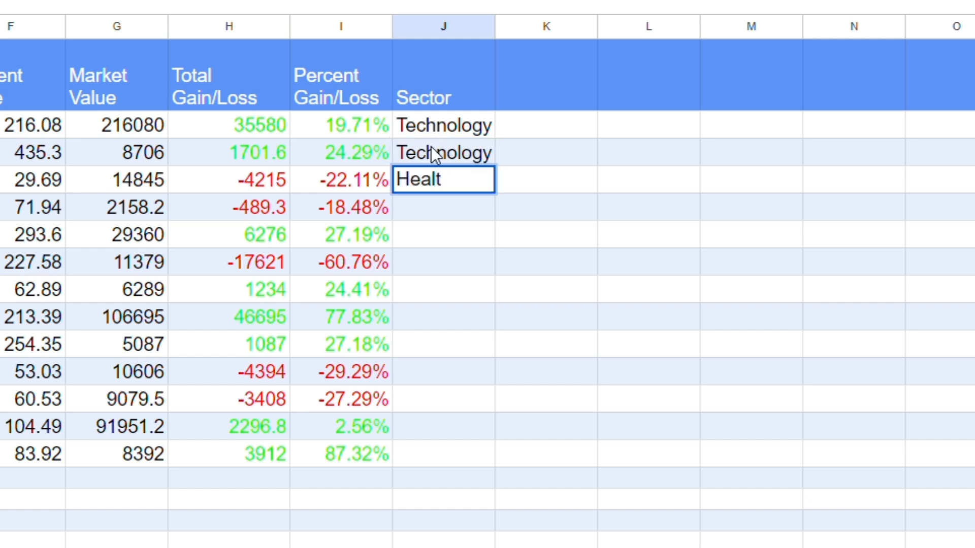
type("hcare")
key("Return")
type("Consumer Staples")
key("Return")
- Enter Consumer Discretionary for MCD and TSLA, Real Estate for O and Healthcare for BMI in J6:J9
type("Consumer Discre")
type("Consumer Discreti")
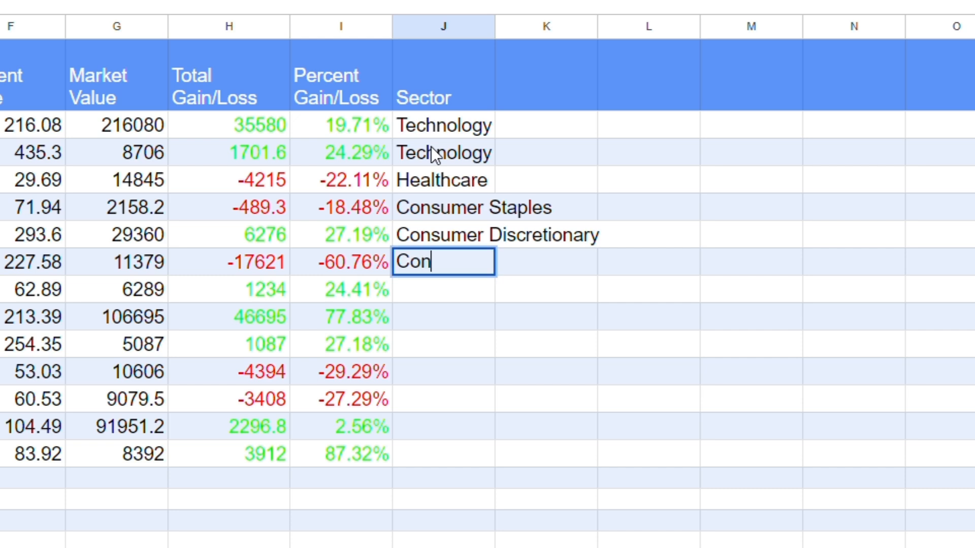
key("Return")
type("Real Estate")
key("Return")
type("Healthcare")
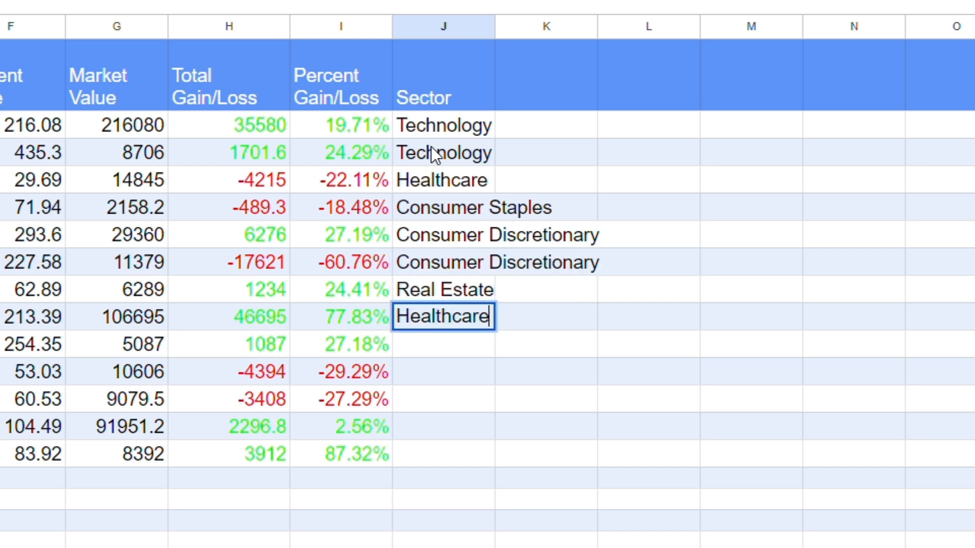
key("Return")
- Enter the sectors Transportation, Mining, Agriculture, Consumer Staples and Utilities for UNP, NEM, ADM, CL and SRE in J10:J14
type("Transportation")
key("Return")
type("Mining")
key("Return")
type("Agriculture")
key("Return")
type("Consumer Sta")
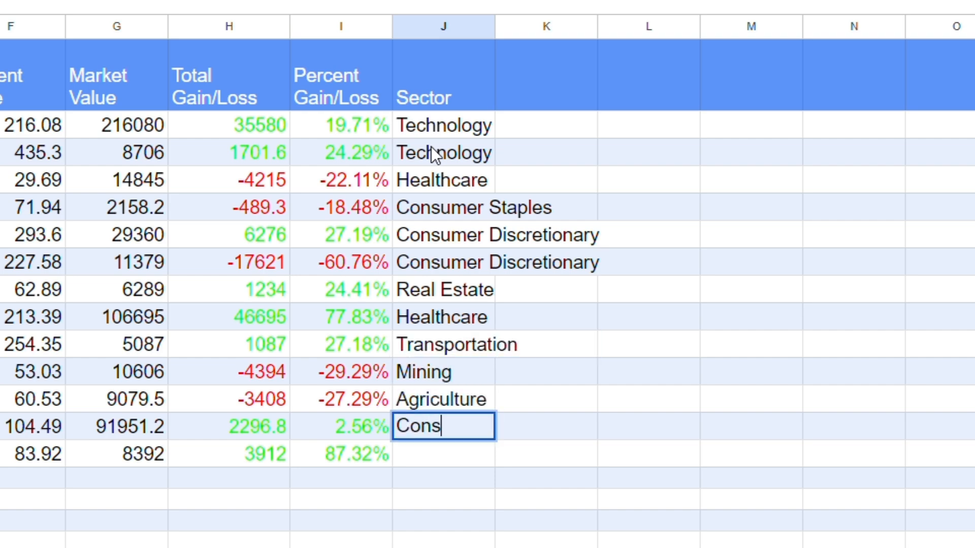
key("Return")
type("Utilitie")
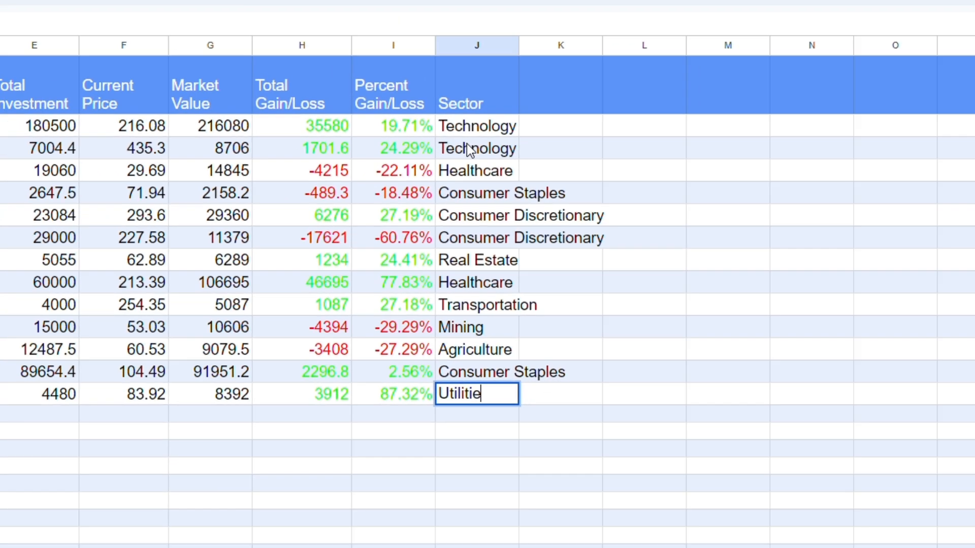
type("s")
key("Return")
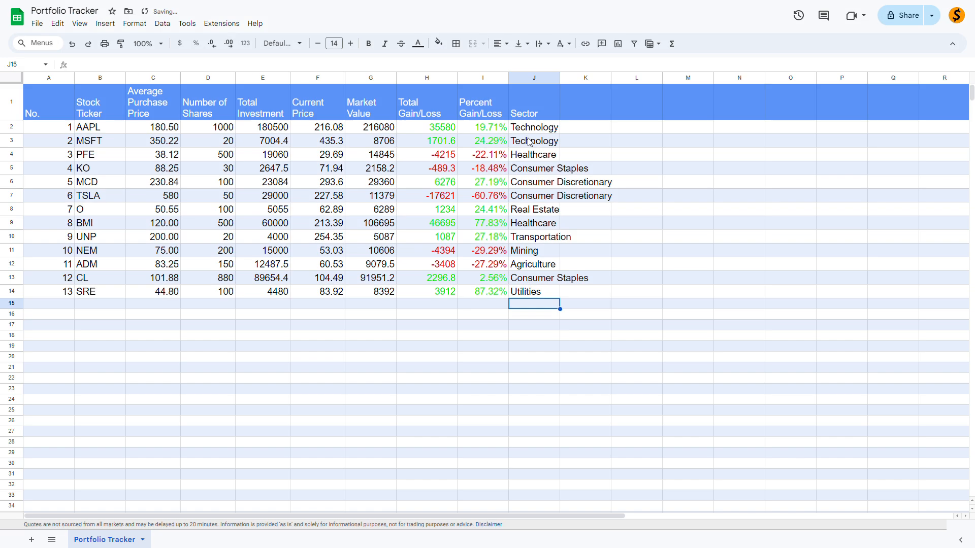
- Widen the Sector, Market Value, Total Investment and Percent Gain/Loss columns to suit their contents, and narrow the No. column
left_click_drag(566, 84, 619, 84)
left_click_drag(397, 79, 404, 78)
mouse_move(290, 78)
left_mouse_down()
mouse_move(307, 79)
mouse_move(297, 78)
left_mouse_up()
left_click_drag(75, 78, 58, 79)
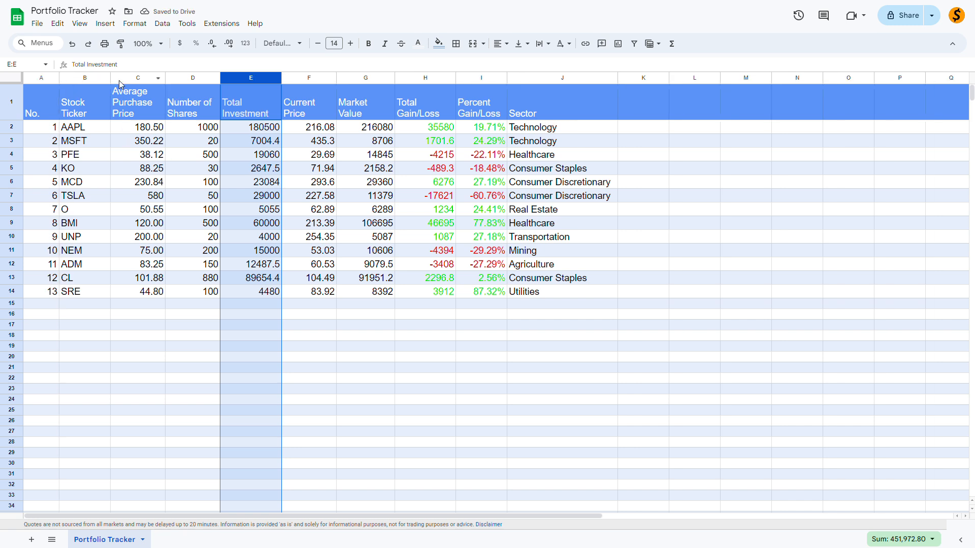
left_click(43, 106)
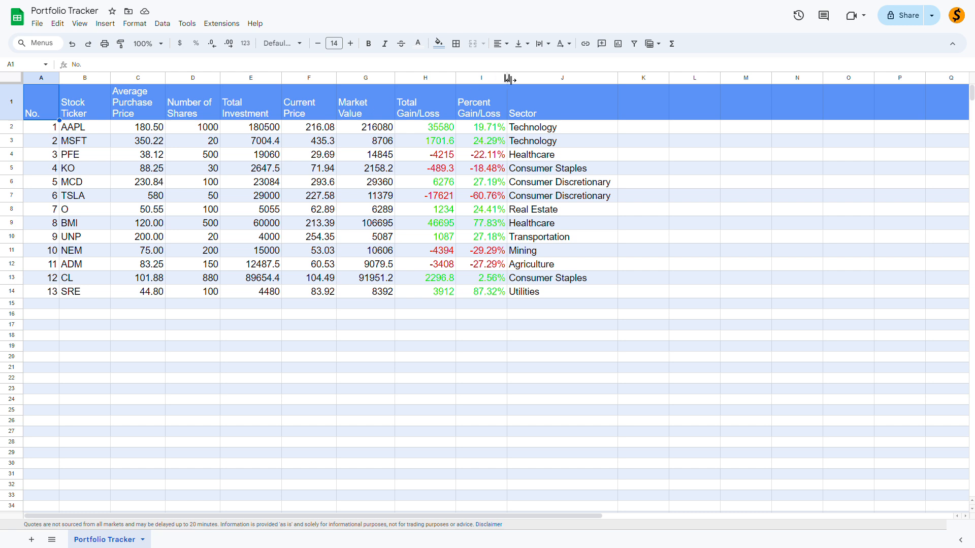
left_click_drag(507, 79, 517, 79)
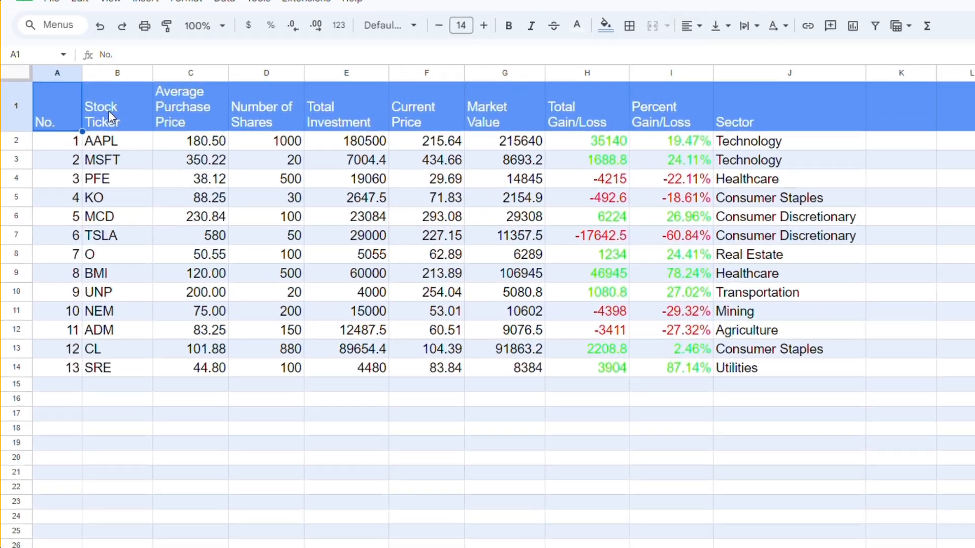
- Insert a doughnut chart of the Stock Ticker (B1:B14) and Market Value (G1:G14) columns
left_click_drag(81, 104, 74, 275)
left_click_drag(142, 445, 139, 469)
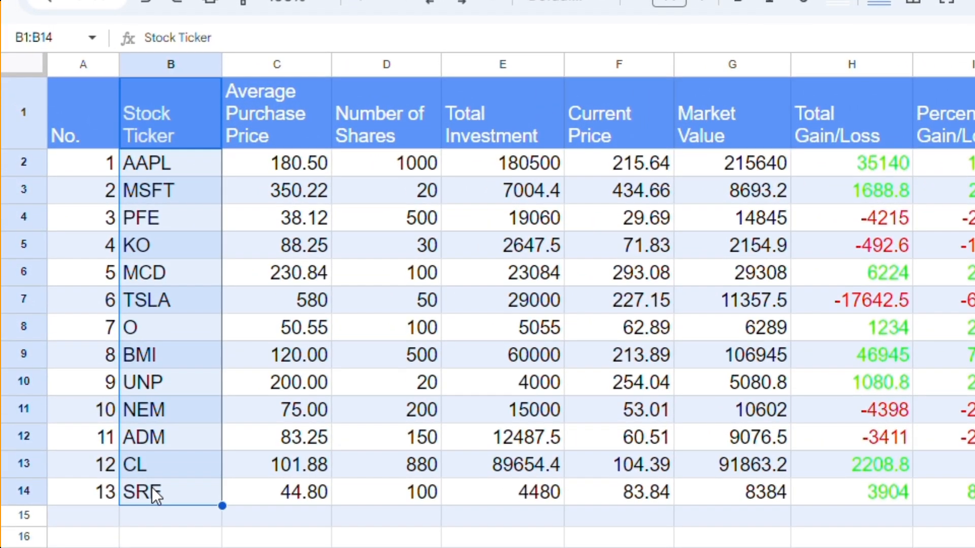
left_click_drag(703, 130, 710, 490)
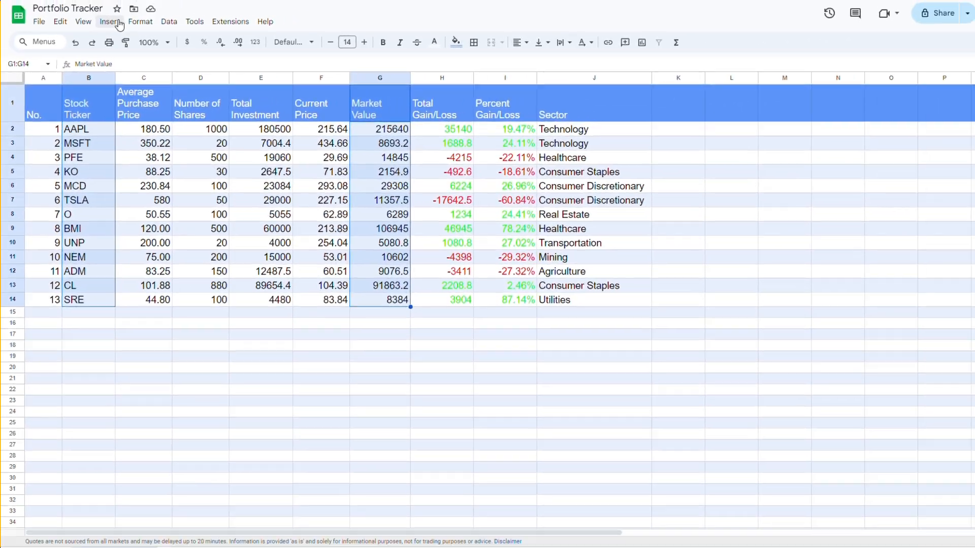
left_click(146, 6)
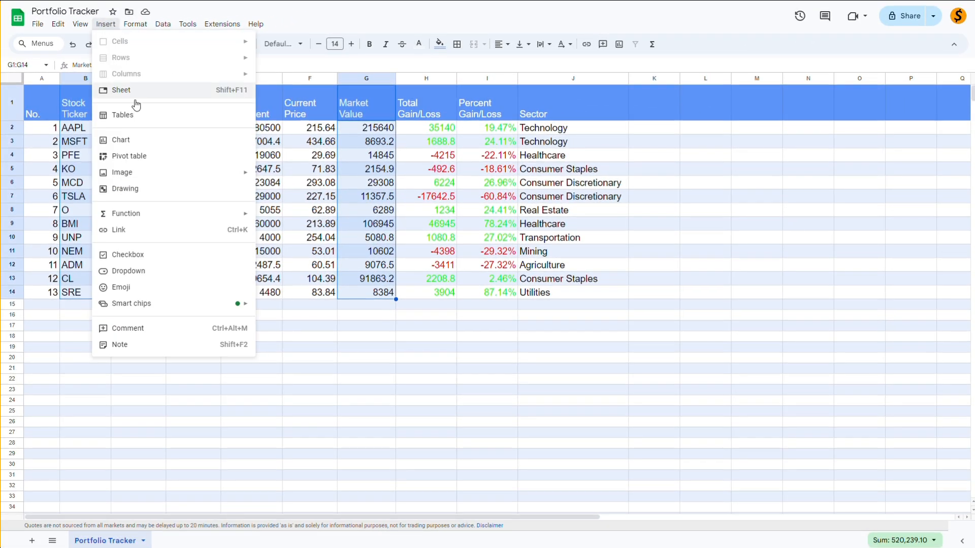
left_click(131, 139)
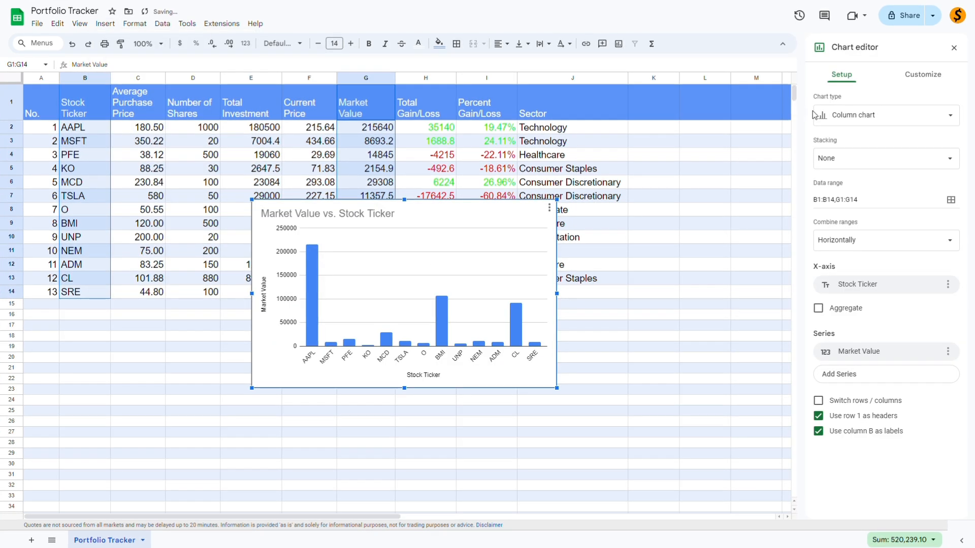
left_click(843, 117)
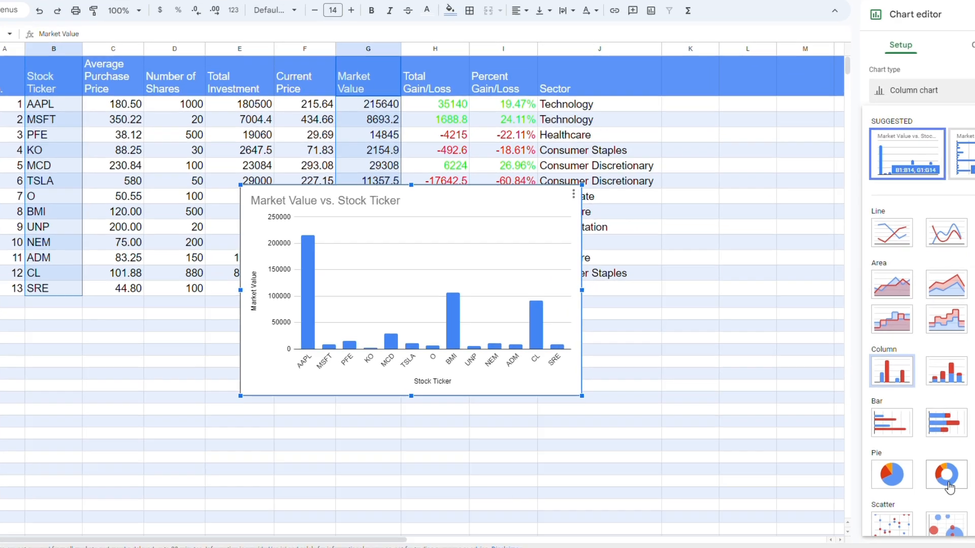
left_click(882, 458)
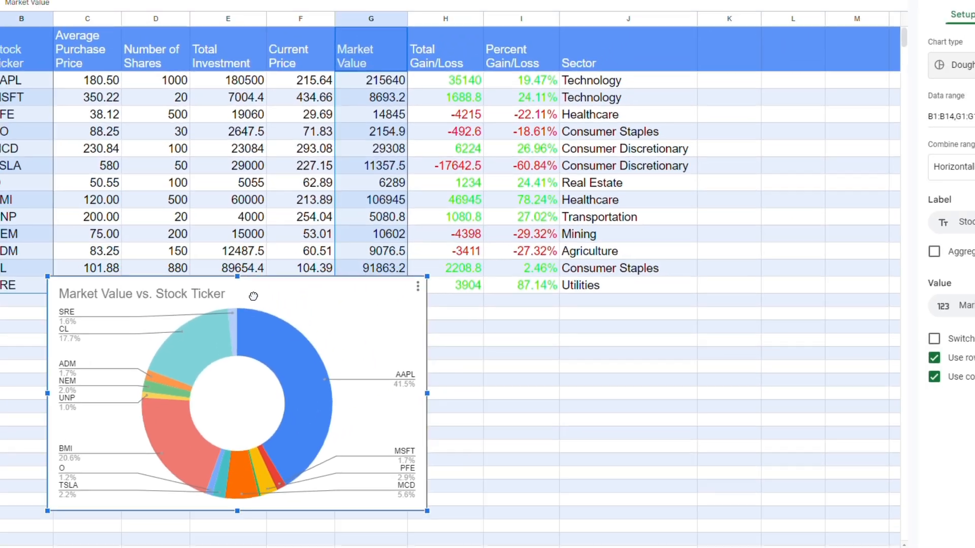
- Move the doughnut chart below the table at row 15 and shrink it to end at about row 29
left_click_drag(254, 296, 165, 318)
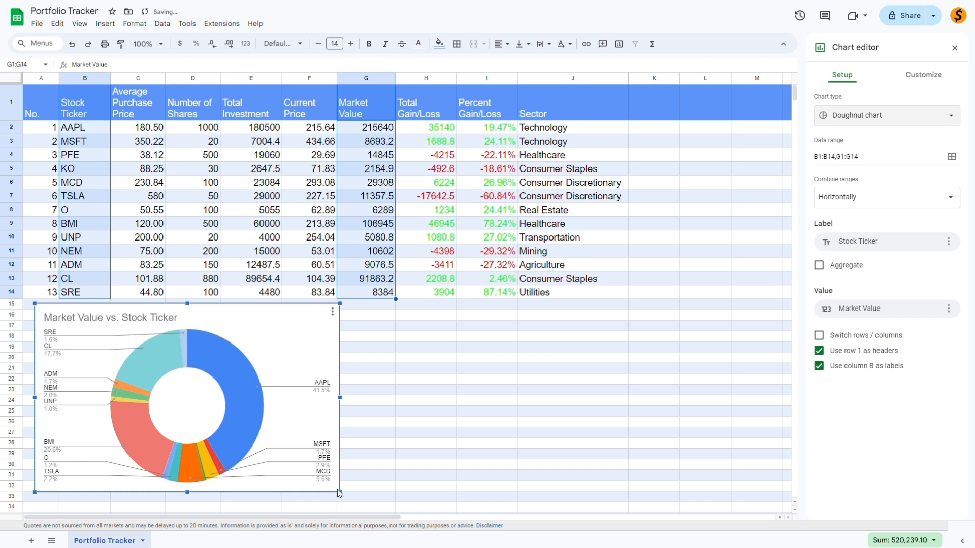
left_click_drag(337, 489, 281, 463)
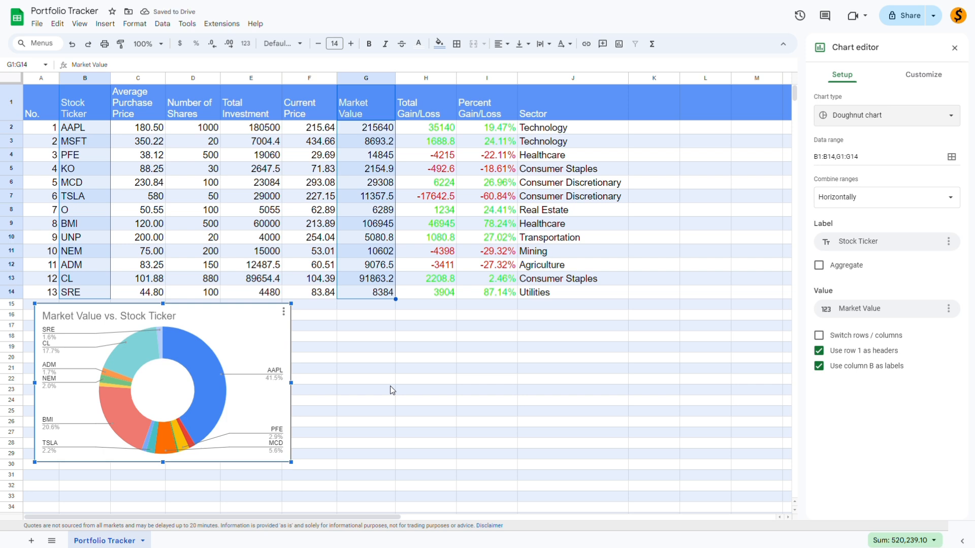
left_click(886, 115)
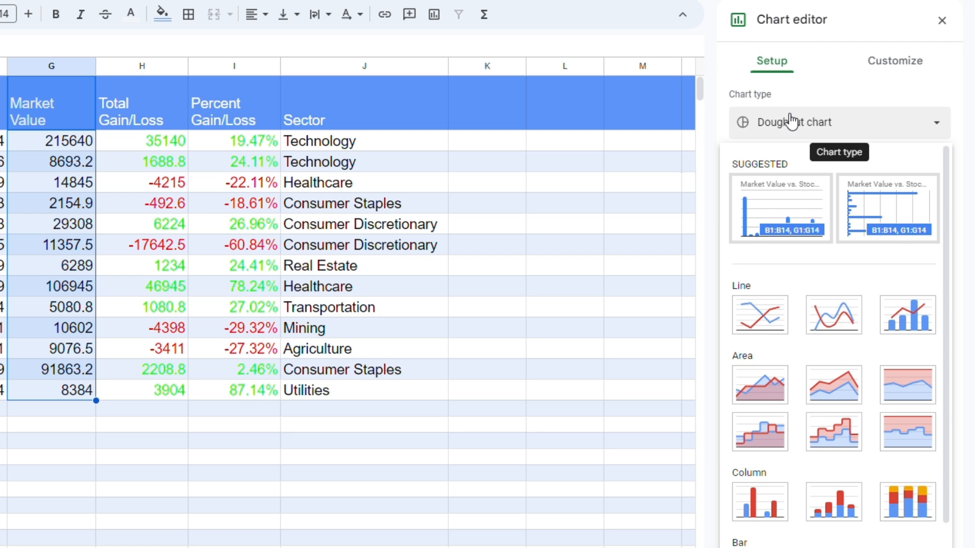
left_click(790, 121)
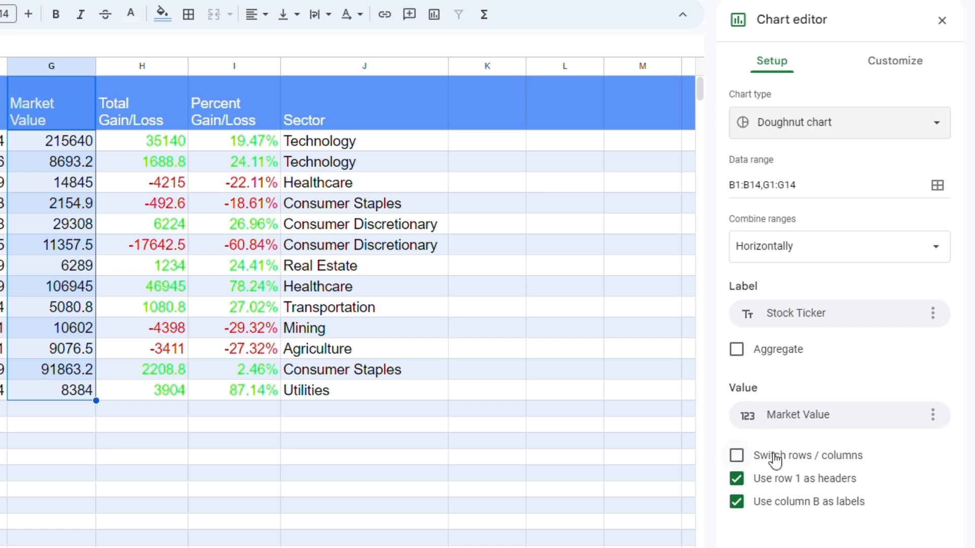
- Turn on the 3D option in the doughnut chart's style settings
left_click(895, 61)
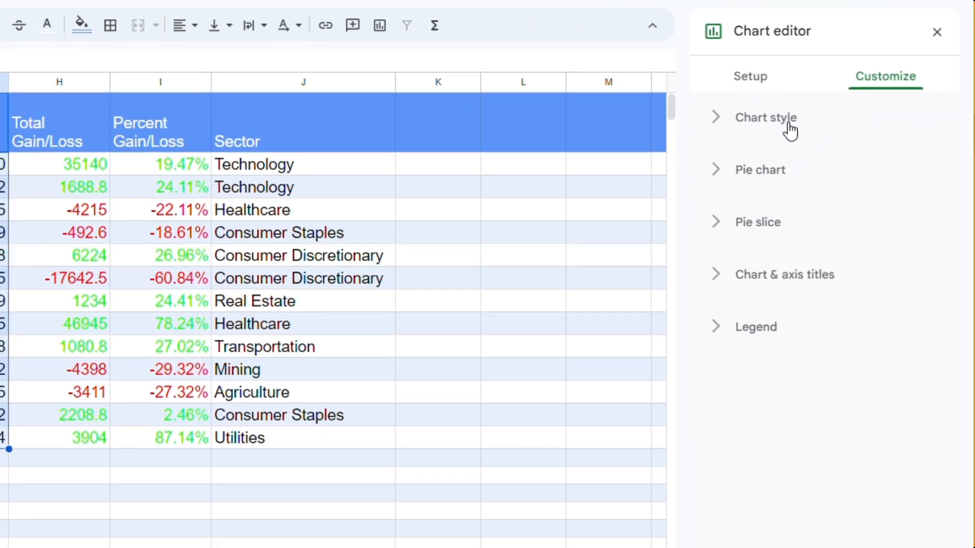
left_click(749, 166)
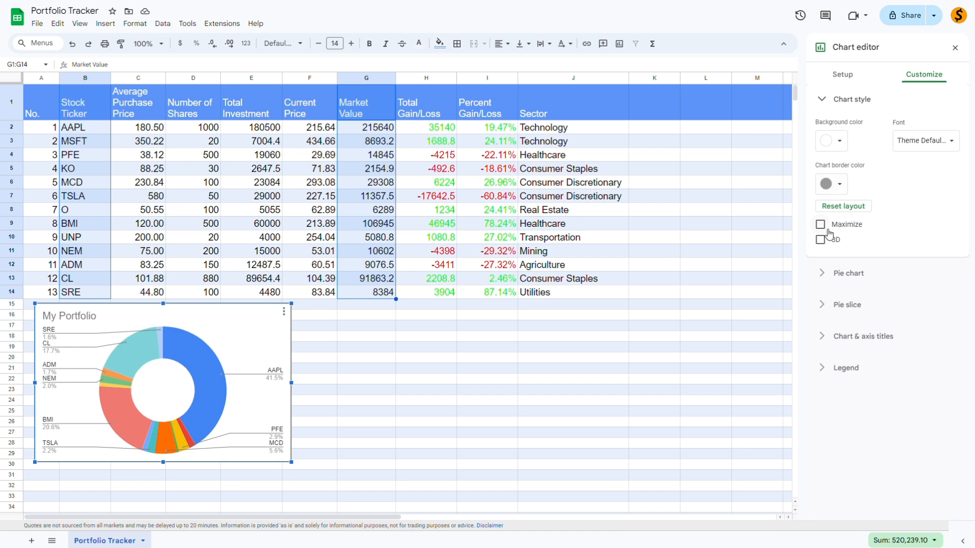
left_click(821, 240)
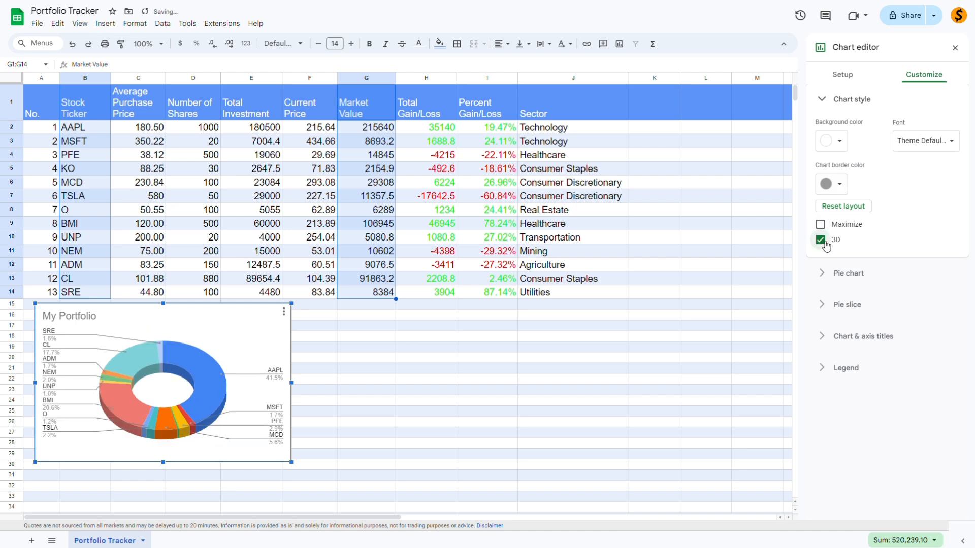
- Turn off the 3D option in the doughnut chart's style settings
left_click(821, 240)
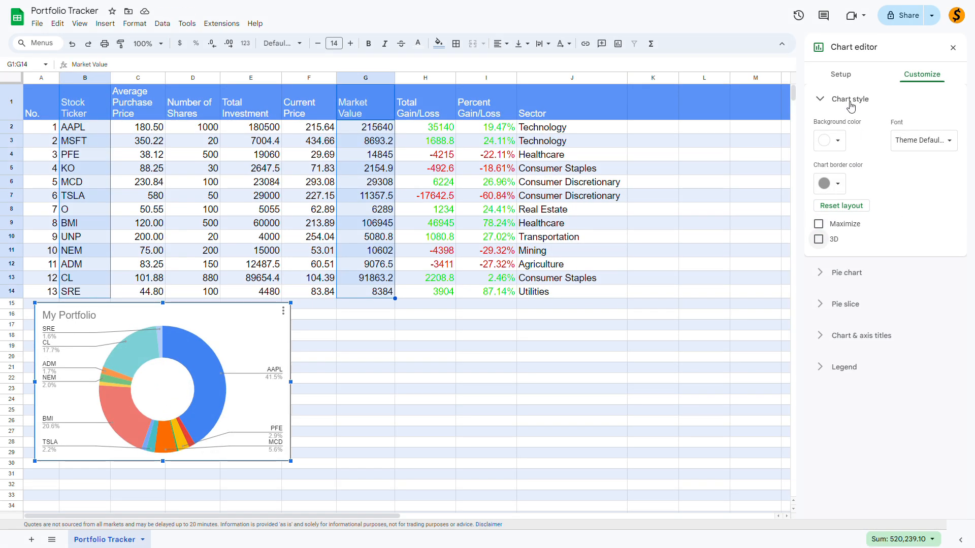
left_click(851, 102)
- Try yellow on the doughnut chart's AAPL slice and set the slice color back to blue
left_click(846, 162)
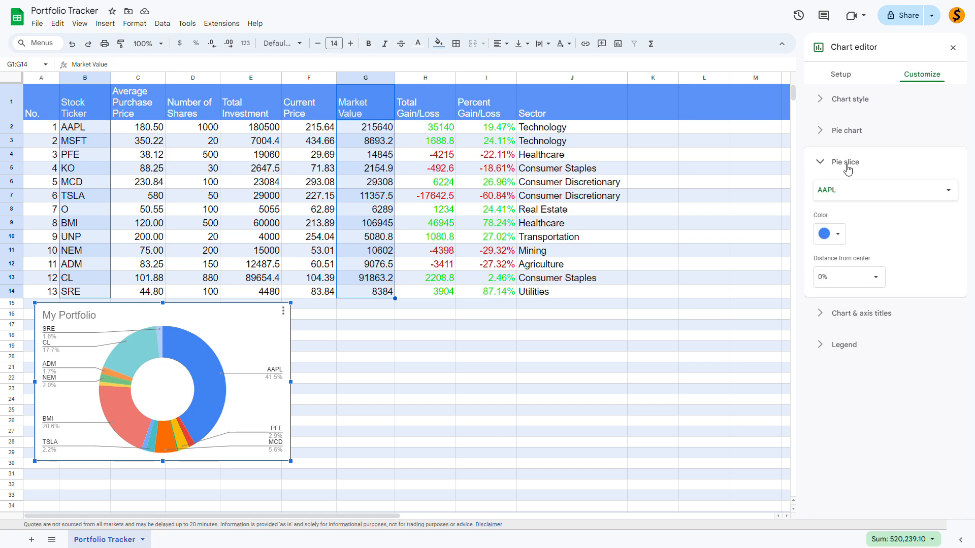
left_click(830, 240)
left_click(862, 290)
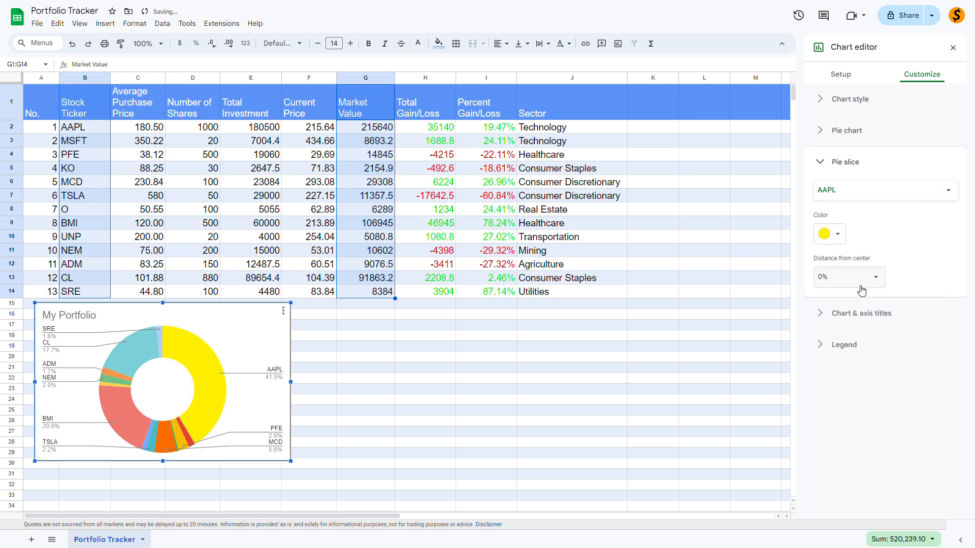
left_click(833, 234)
left_click(837, 257)
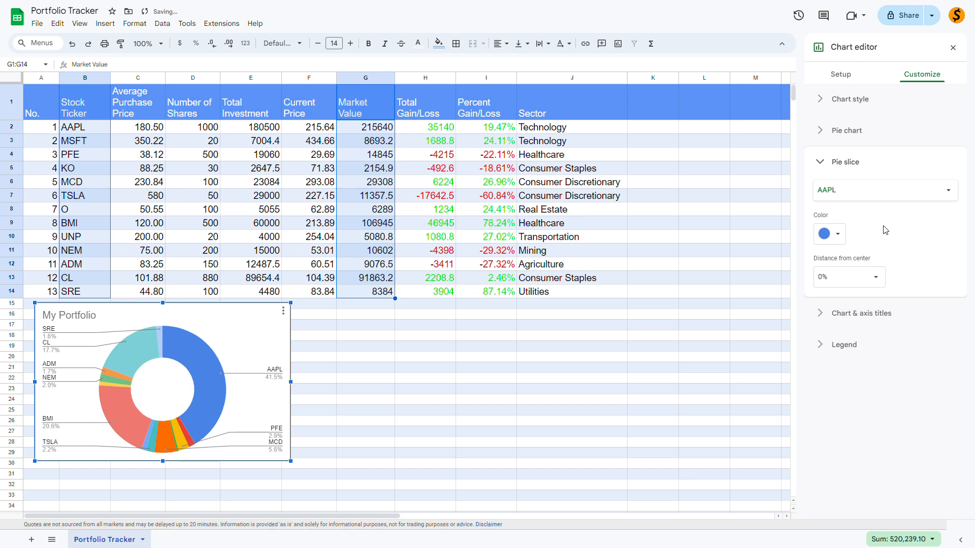
- Change the doughnut chart's title to "Portfolio Breakdown" and close the chart editor
left_click(843, 165)
left_click(858, 195)
left_click(842, 273)
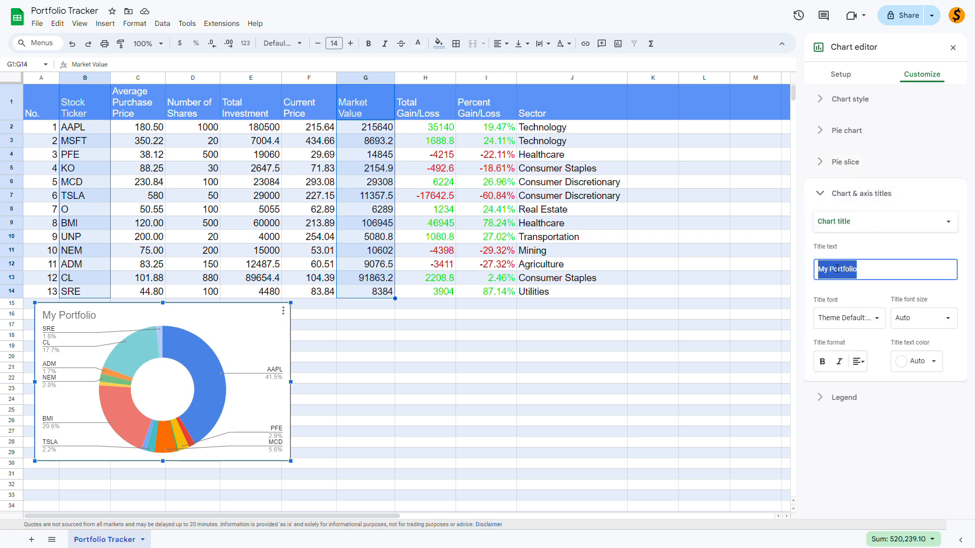
type("Portfolio Breakdown")
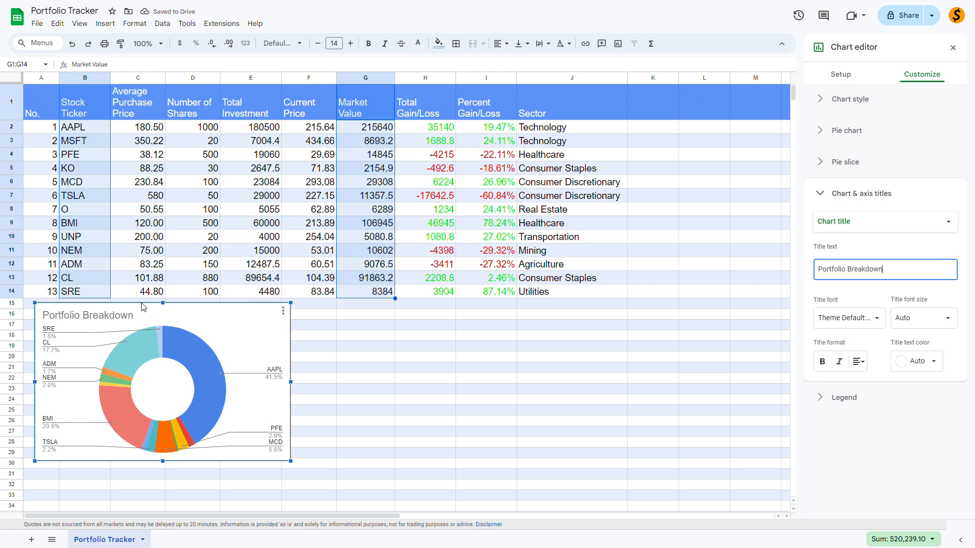
left_click(953, 47)
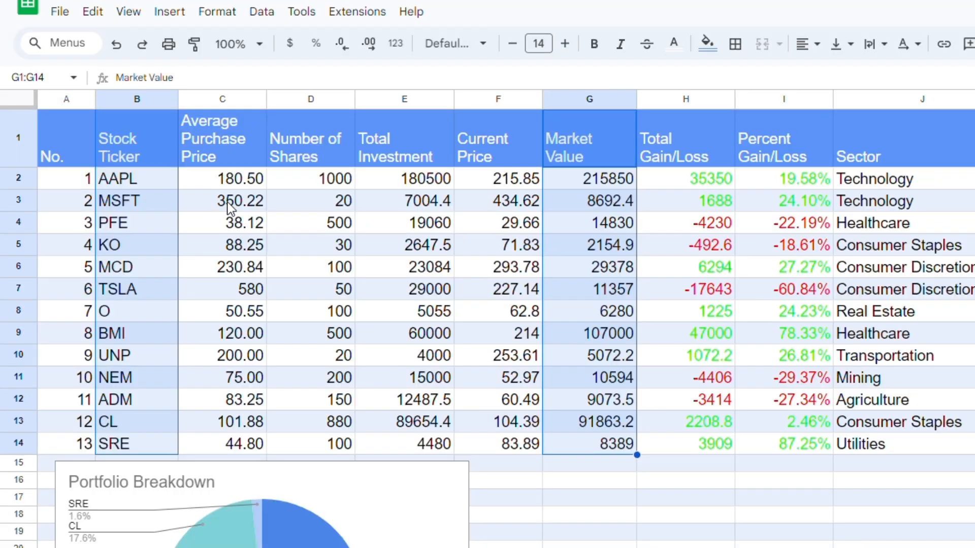
- Insert a bar chart of the Stock Ticker (B1:B14) and Percent Gain/Loss (I1:I14) columns
left_click_drag(81, 108, 92, 295)
mouse_move(782, 147)
left_mouse_down()
mouse_move(767, 257)
mouse_move(762, 445)
left_mouse_up()
left_click(155, 11)
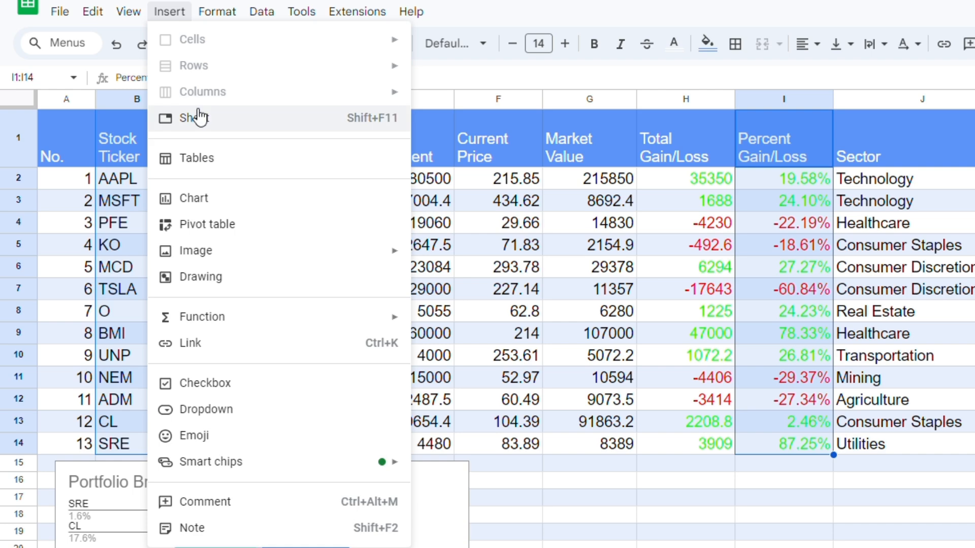
left_click(175, 198)
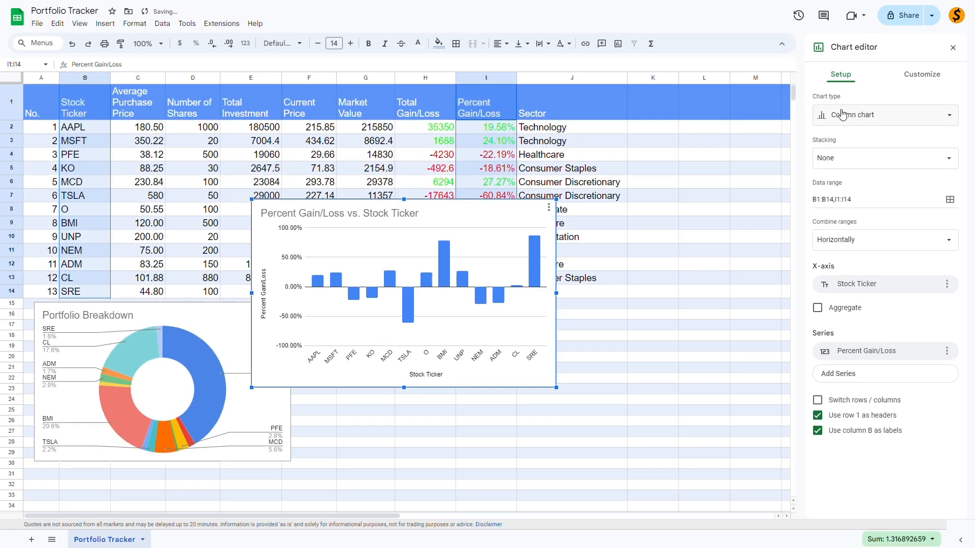
left_click(844, 115)
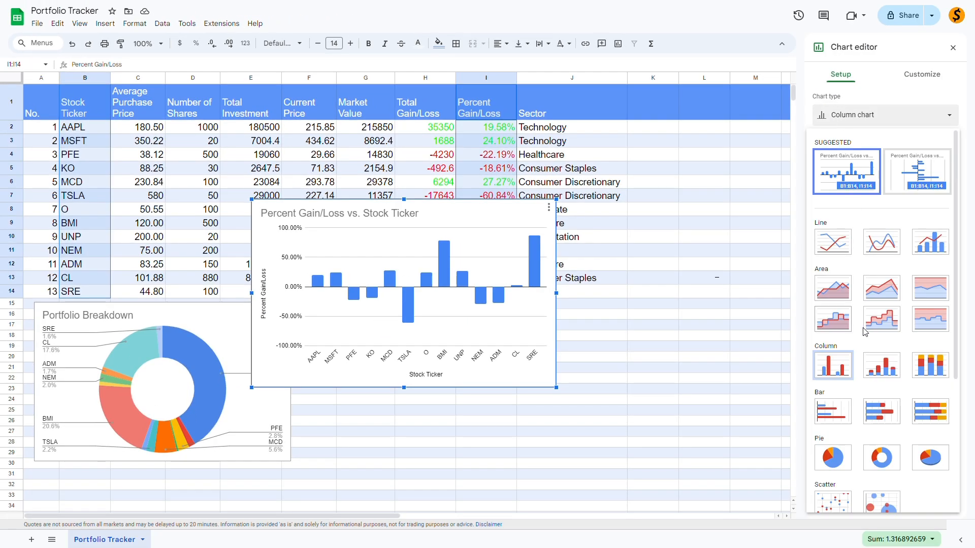
left_click(843, 417)
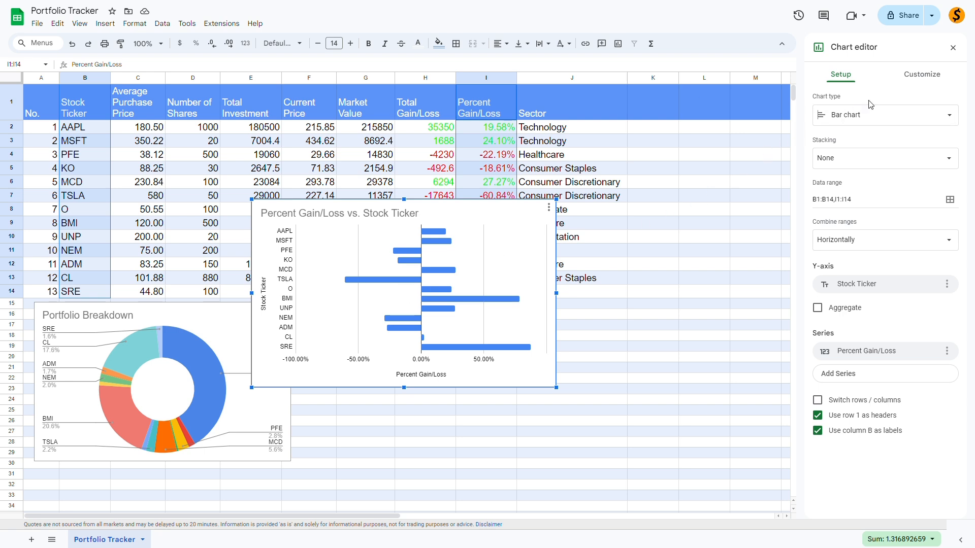
- Turn on data labels for the Percent Gain/Loss series of the bar chart
left_click(911, 79)
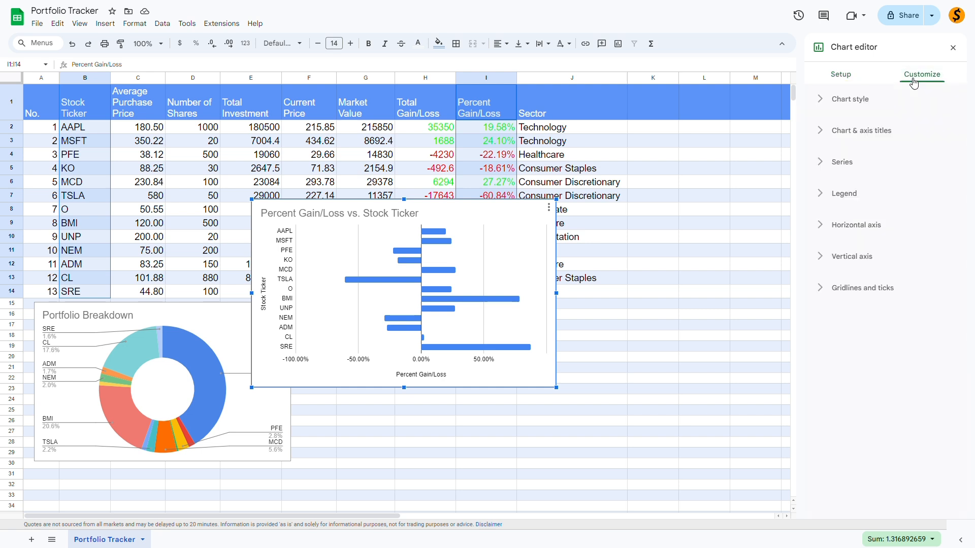
left_click(853, 166)
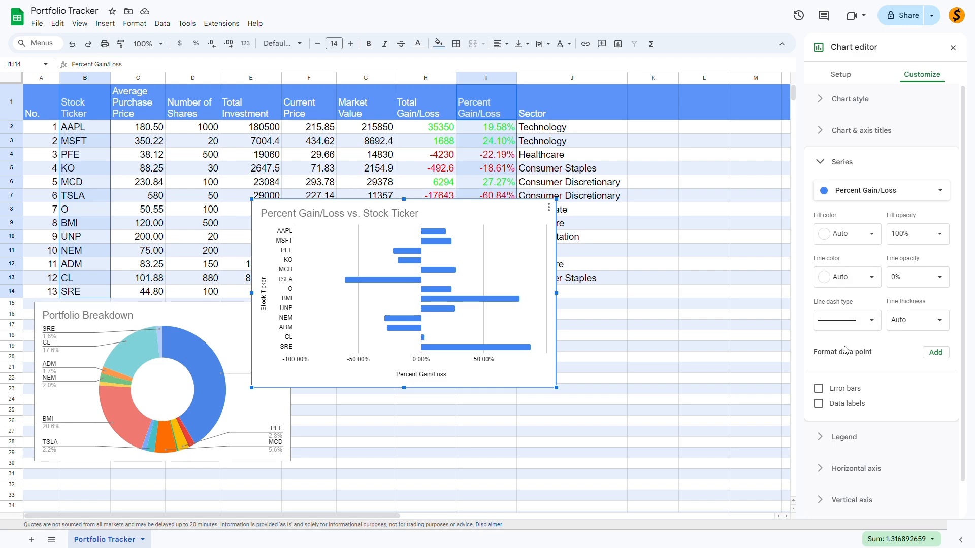
left_click(847, 407)
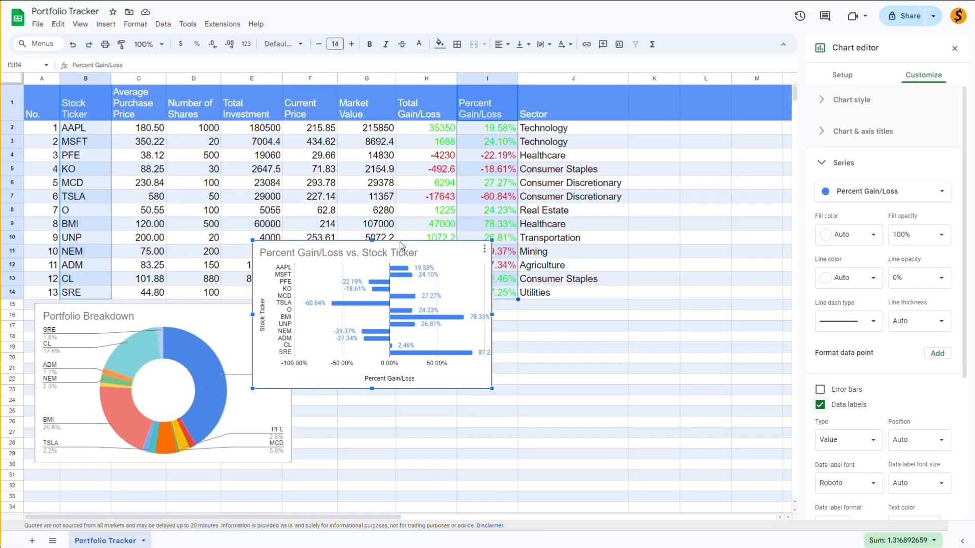
- Place the Percent Gain/Loss bar chart beside the doughnut chart at row 15 and size it to end at about row 29
left_click_drag(401, 246, 435, 312)
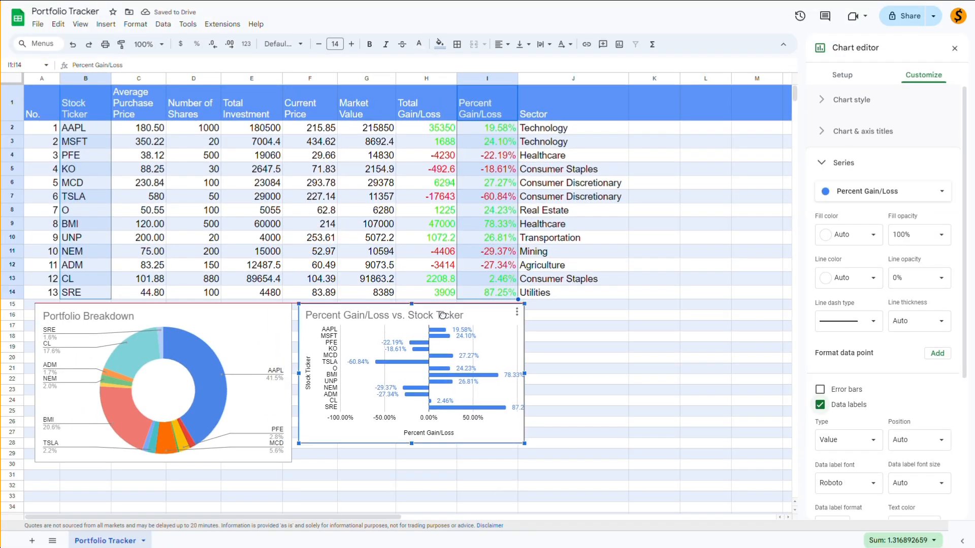
left_click_drag(527, 447, 557, 465)
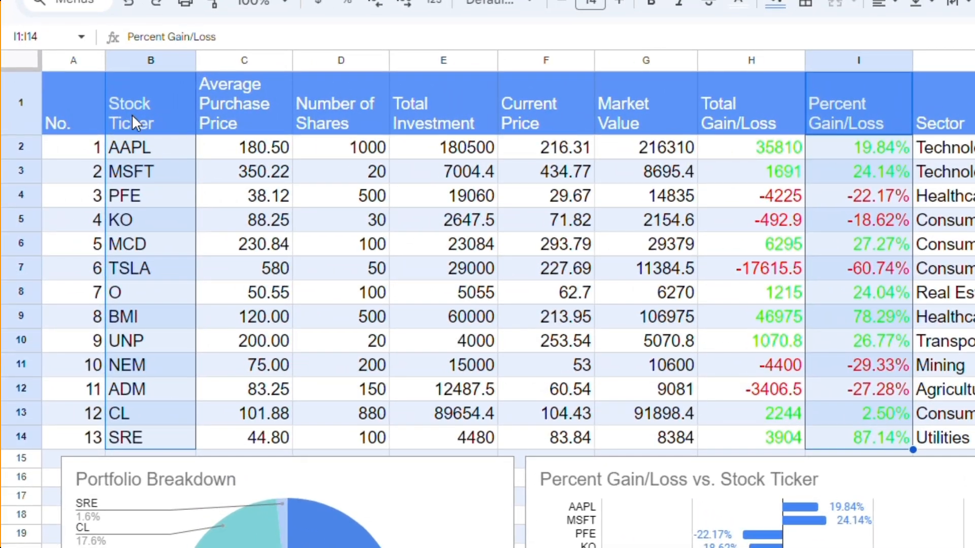
- Insert a bar chart of the Stock Ticker (B1:B14), Total Investment (E1:E14) and Market Value (G1:G14) columns
left_click_drag(134, 122, 133, 438)
left_click_drag(426, 122, 467, 435, "ctrl")
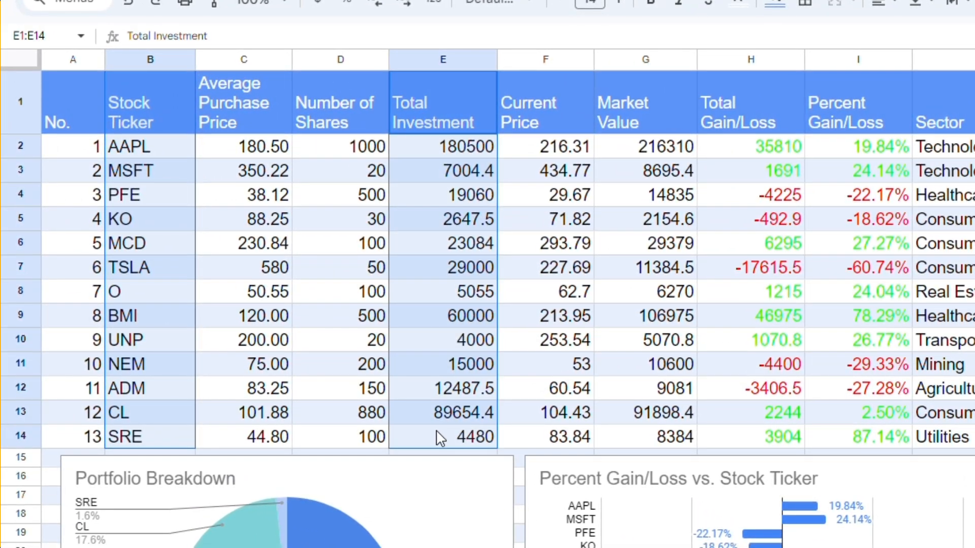
left_click_drag(629, 112, 658, 438, "ctrl")
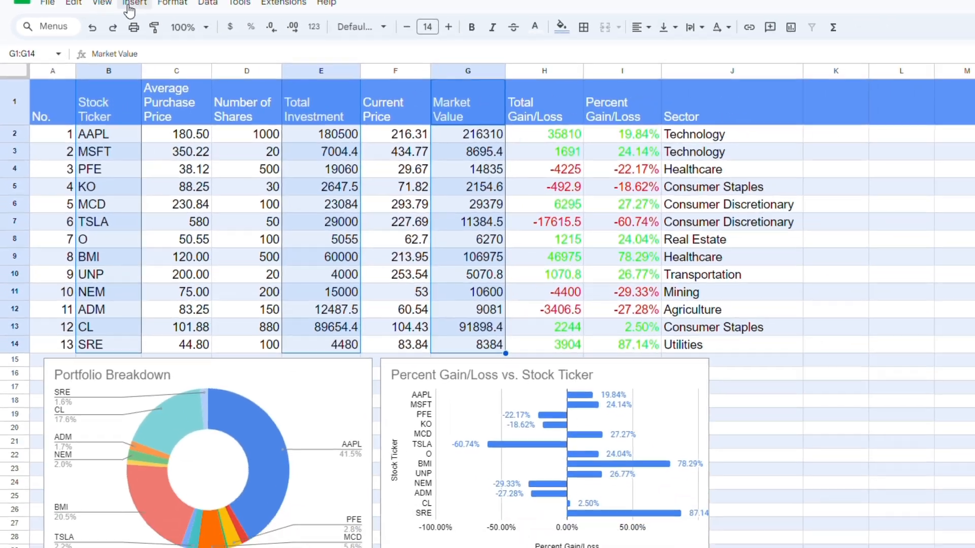
left_click(105, 23)
left_click(122, 139)
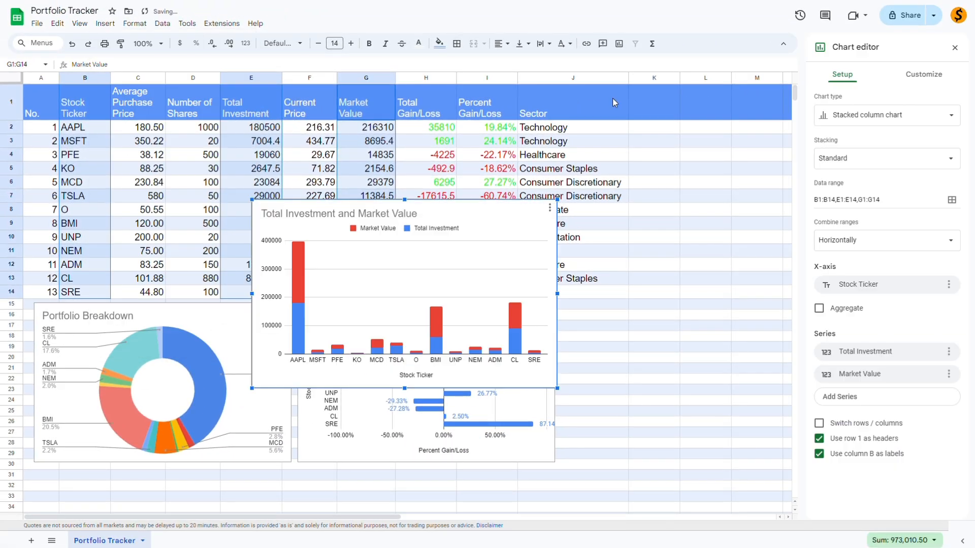
left_click(828, 115)
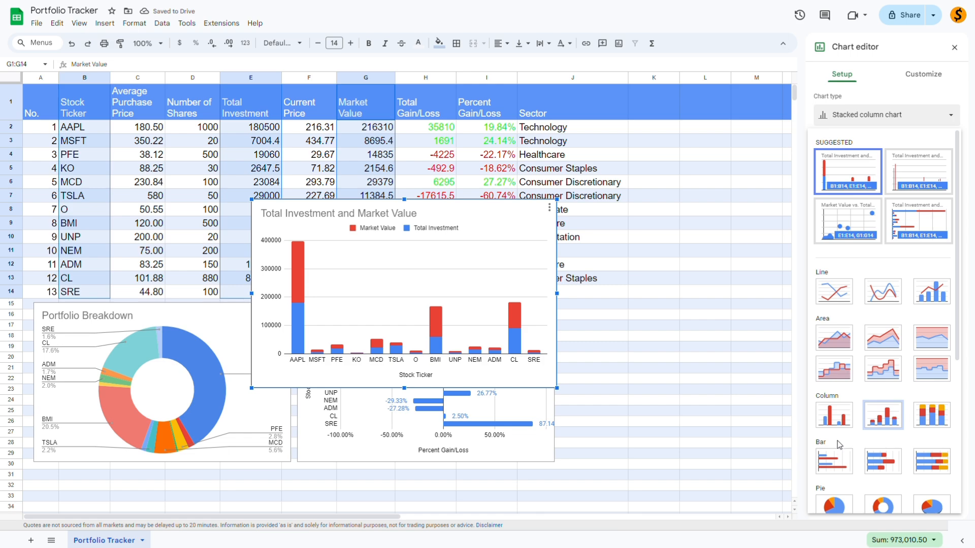
left_click(838, 462)
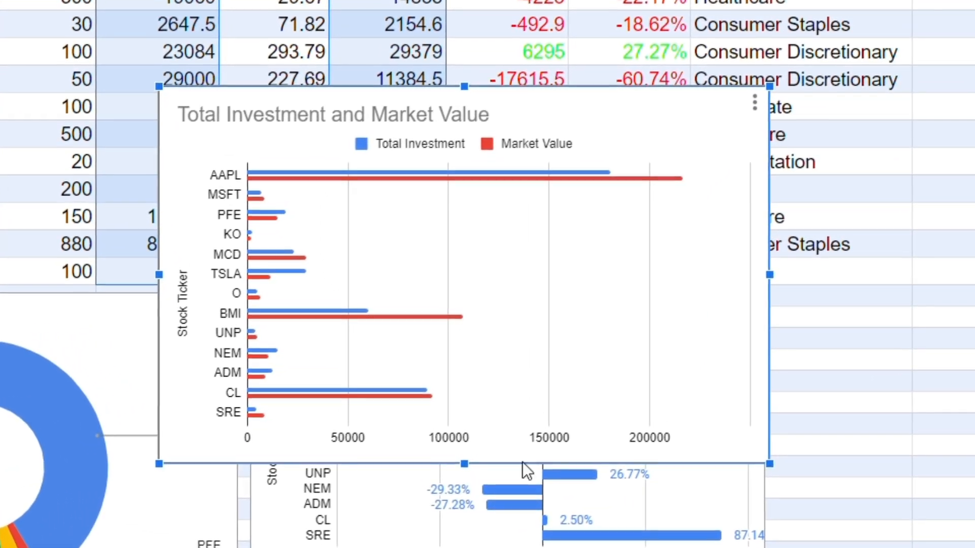
- Place the Total Investment and Market Value chart beside the Percent Gain/Loss chart at row 15 and shrink it to match the other charts' height
left_click_drag(559, 116, 528, 121)
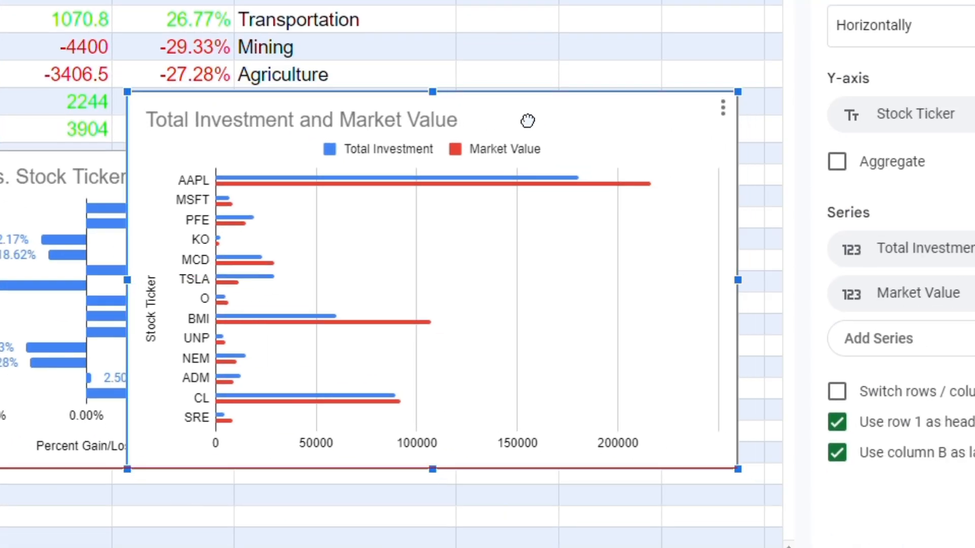
left_click(745, 1)
left_click(626, 122)
left_click_drag(626, 121, 829, 182)
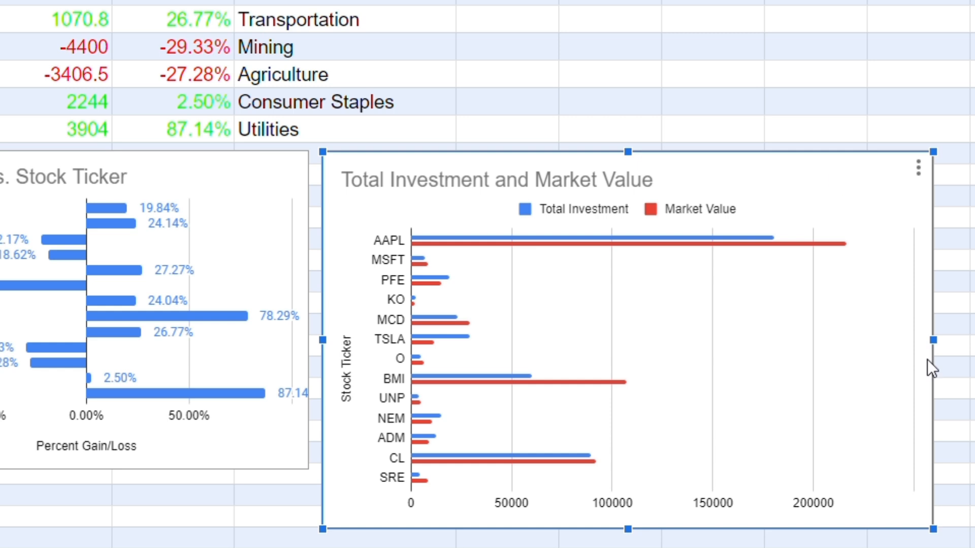
left_click_drag(935, 531, 843, 399)
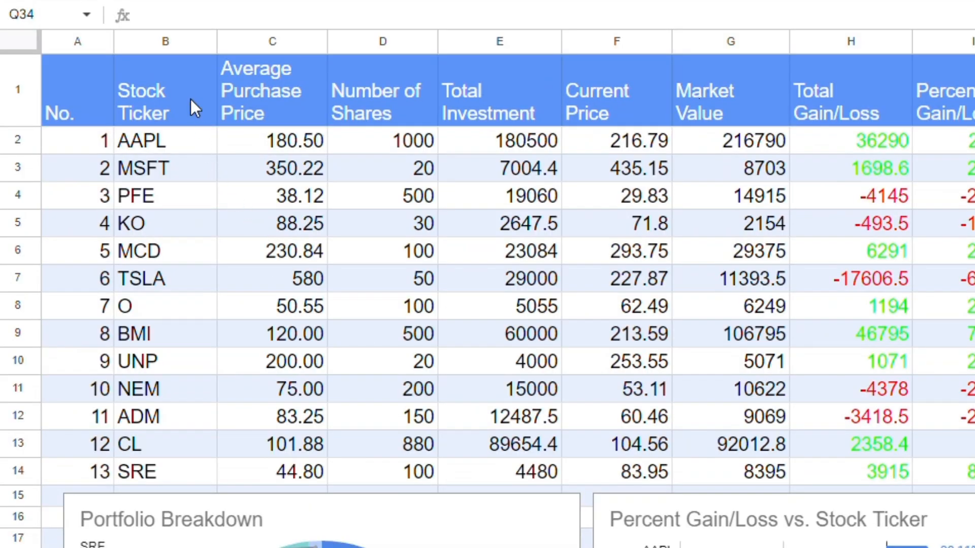
- Review the Stock Ticker and Total Investment columns and the three charts below the table
left_click_drag(190, 99, 172, 166)
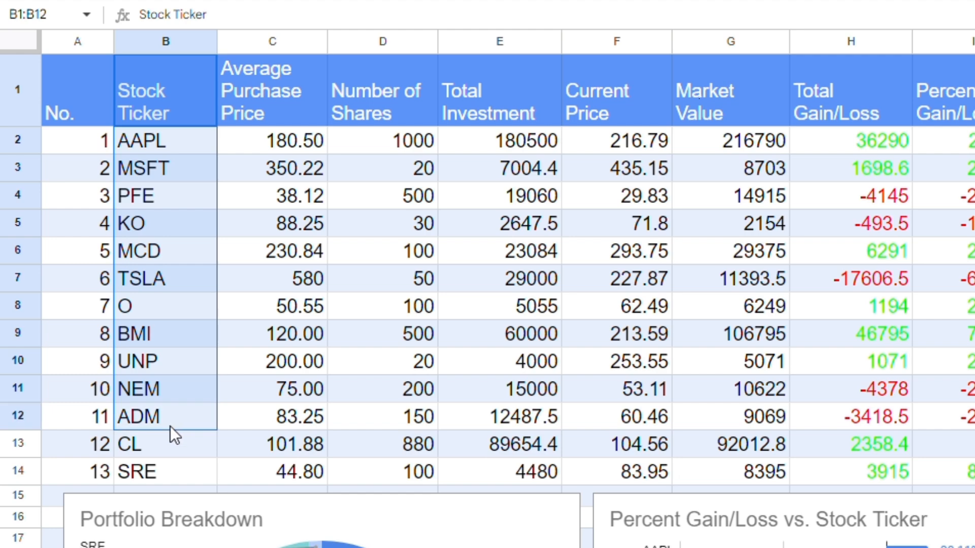
left_click_drag(169, 425, 170, 472)
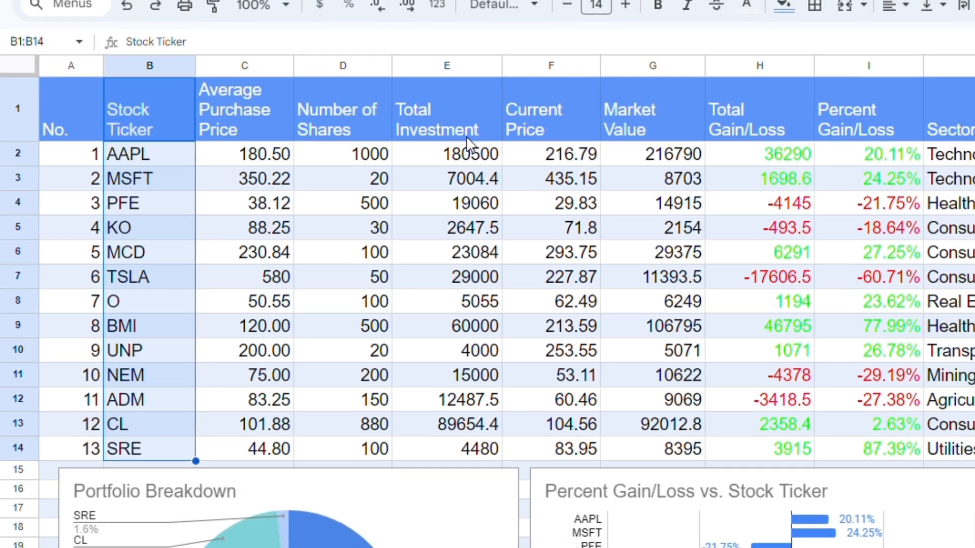
left_click_drag(511, 122, 525, 144)
left_click_drag(445, 163, 395, 420)
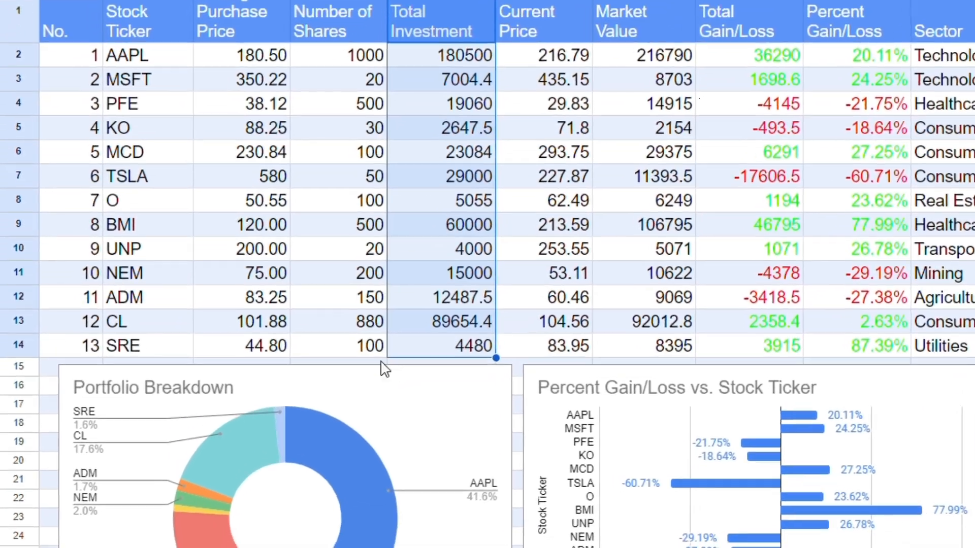
left_click(363, 380)
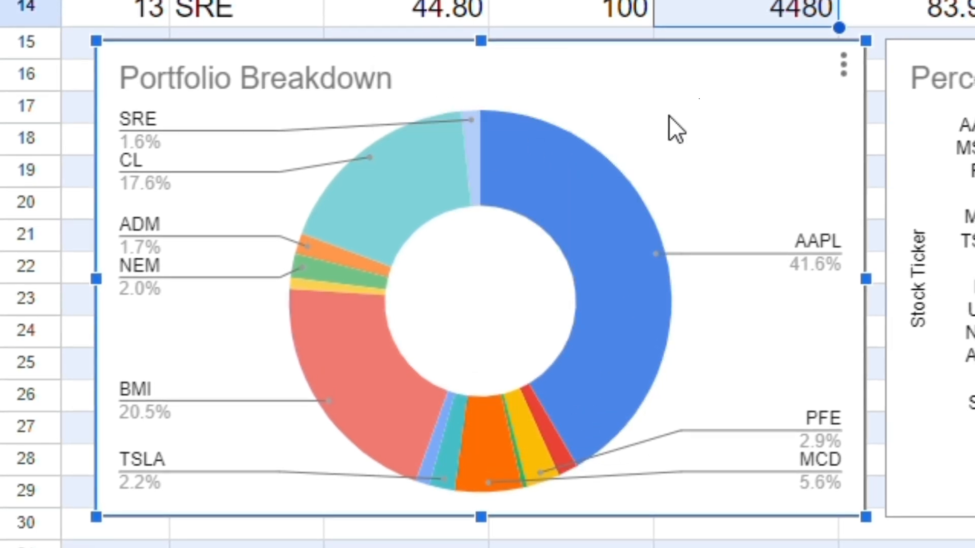
left_click(921, 61)
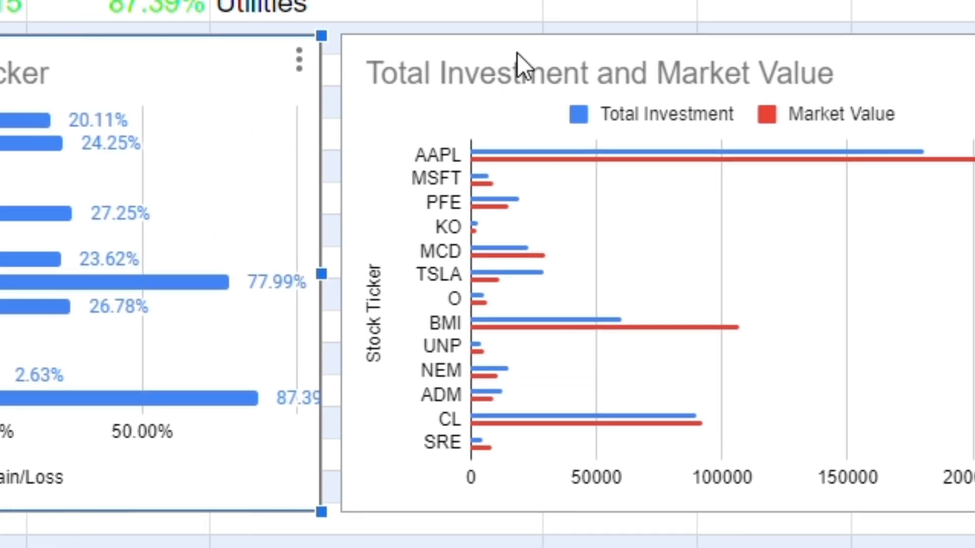
left_click(274, 65)
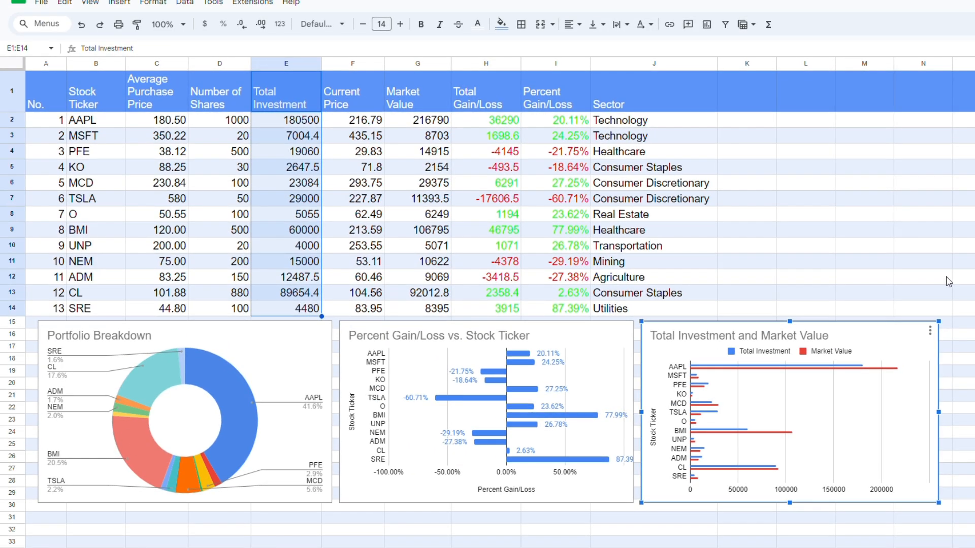
left_click(949, 281)
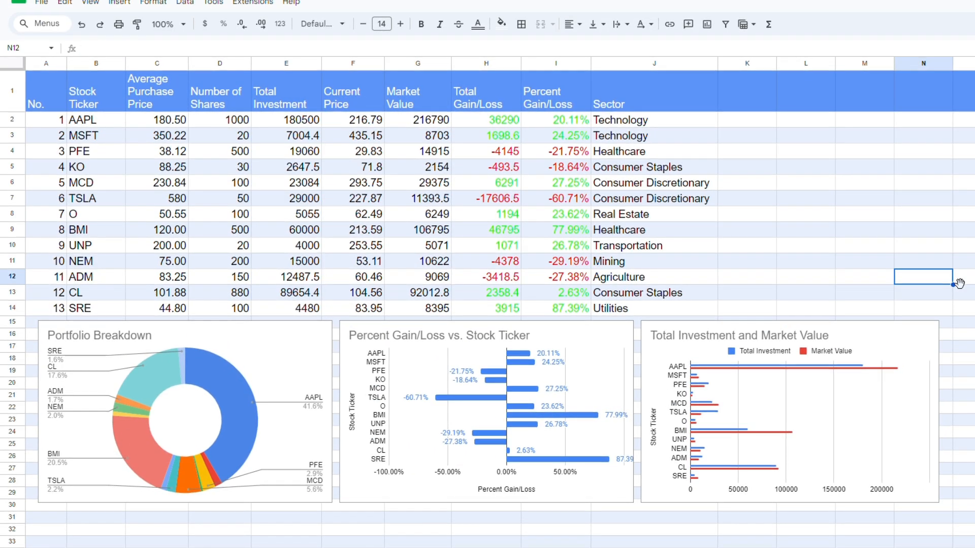